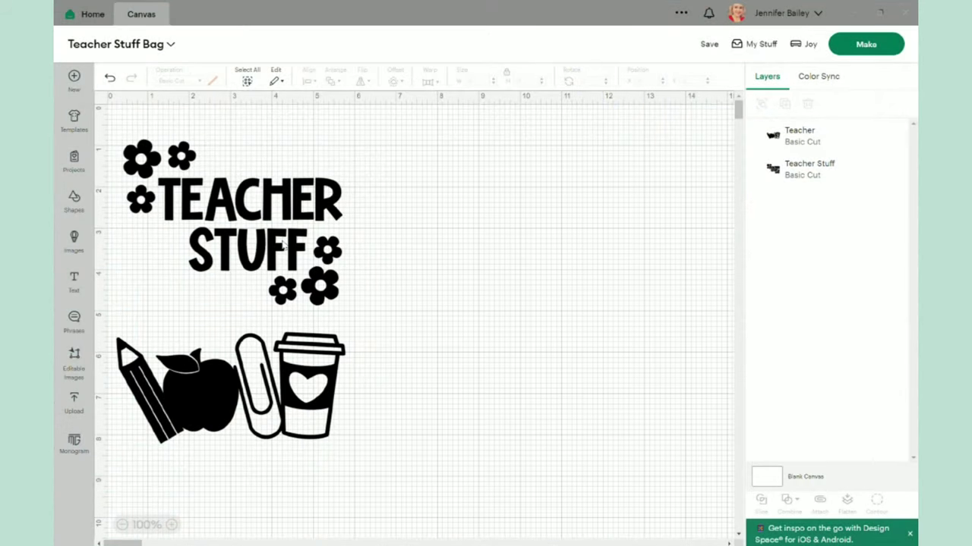
Nudge the 5.29 x 4 in TEACHER STUFF lettering and the supplies image right, text above icons.
mouse_move(282, 245)
left_mouse_down()
mouse_move(379, 228)
mouse_move(306, 248)
mouse_move(294, 241)
left_mouse_up()
mouse_move(267, 374)
left_mouse_down()
mouse_move(383, 443)
mouse_move(287, 375)
left_mouse_up()
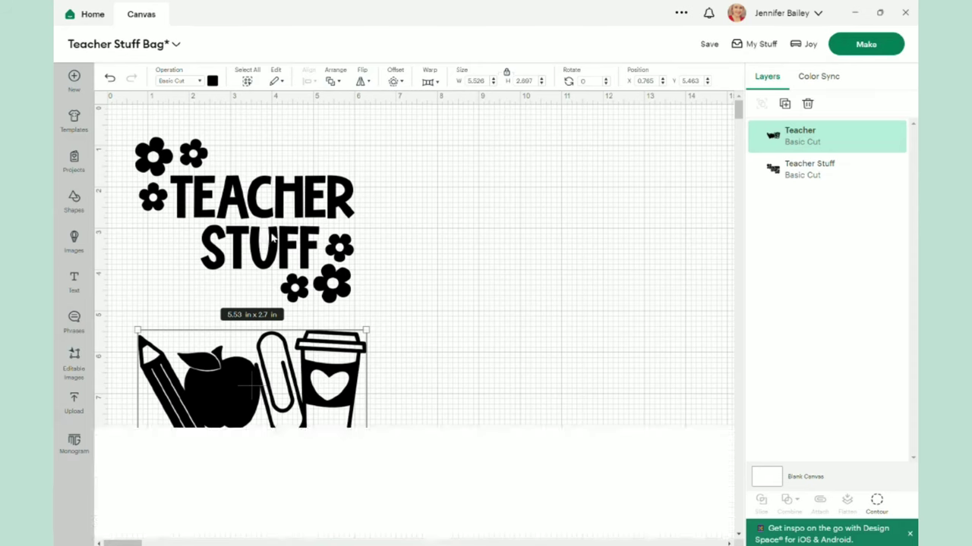
left_click_drag(250, 221, 256, 227)
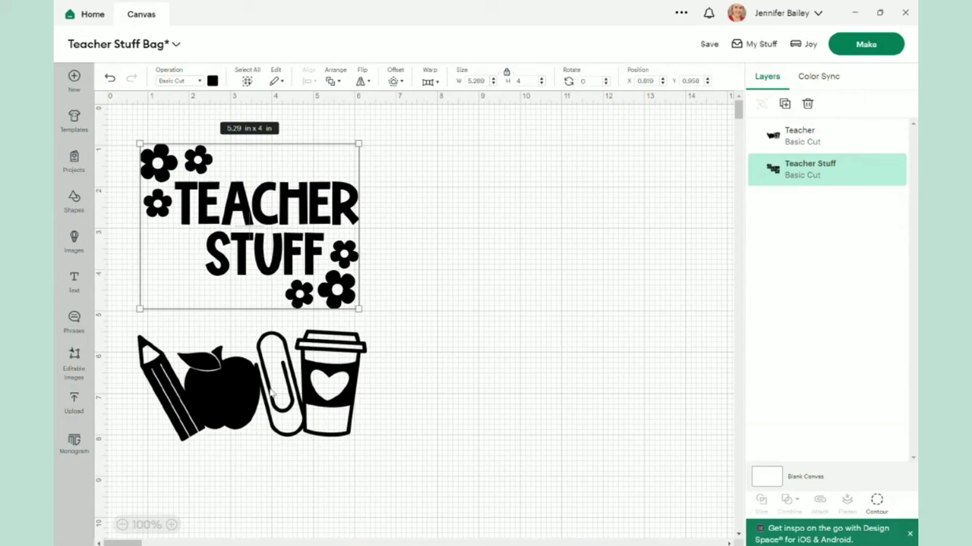
mouse_move(281, 392)
left_mouse_down()
mouse_move(273, 416)
mouse_move(282, 391)
left_mouse_up()
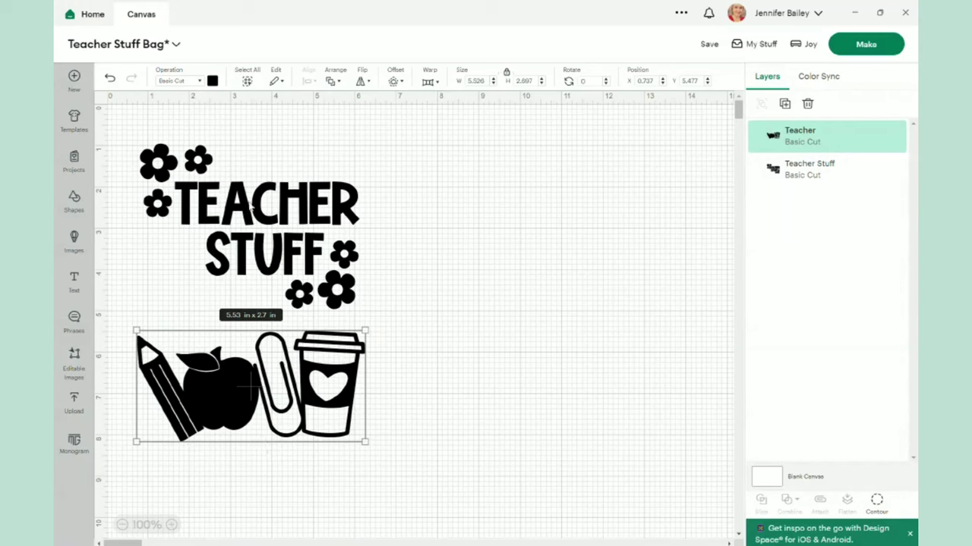
left_click_drag(245, 218, 237, 210)
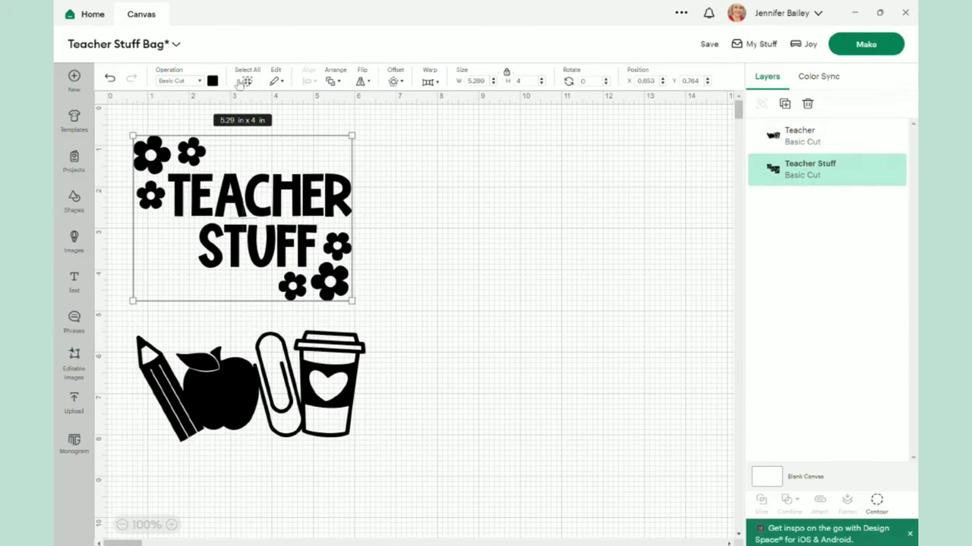
Add a square from Shapes and drag it to the right of the design.
left_click(73, 201)
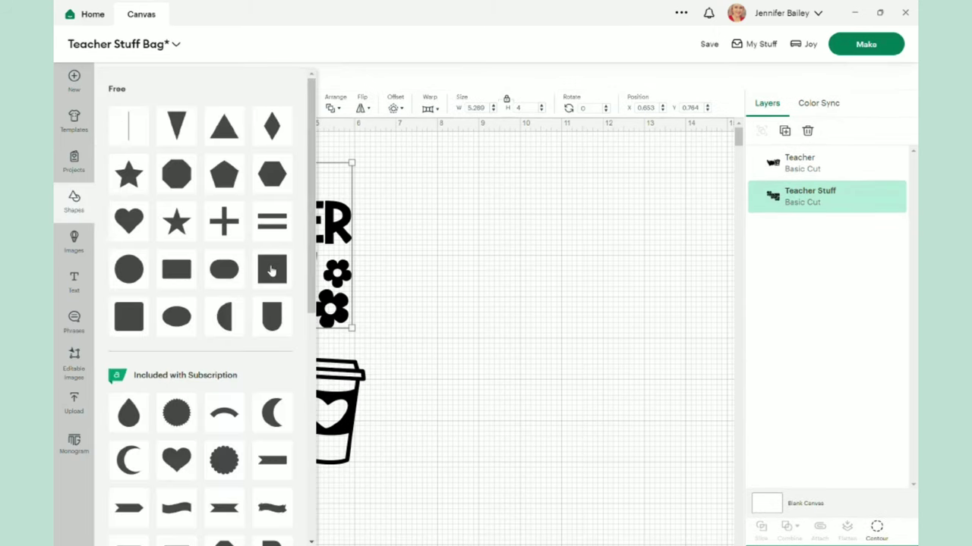
left_click(272, 270)
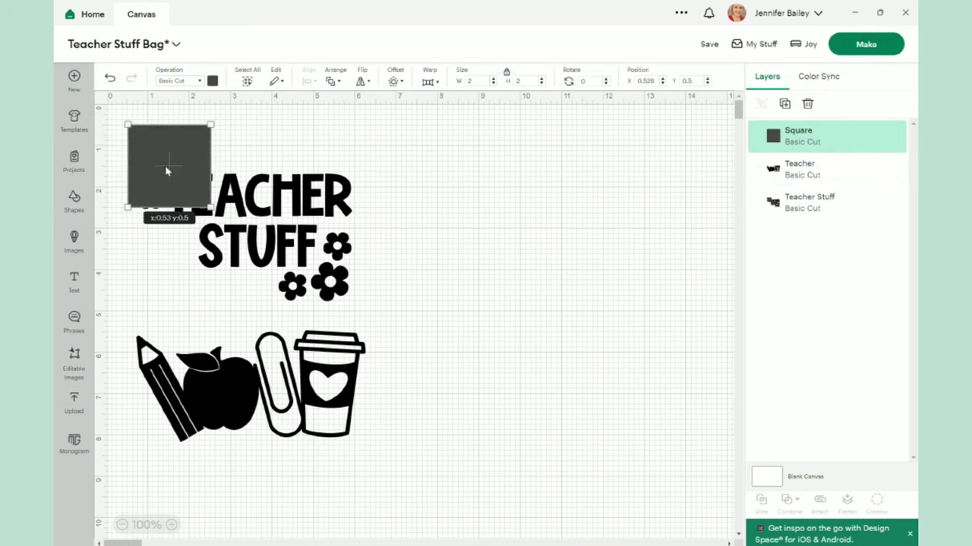
left_click_drag(167, 171, 436, 208)
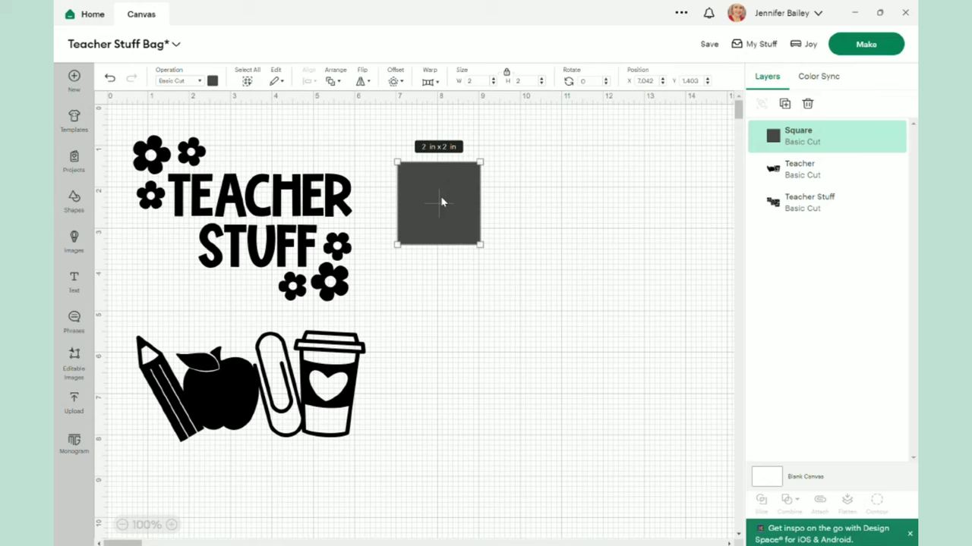
Unlock proportions and resize the square to 8 in wide by 4 in high.
left_click(507, 75)
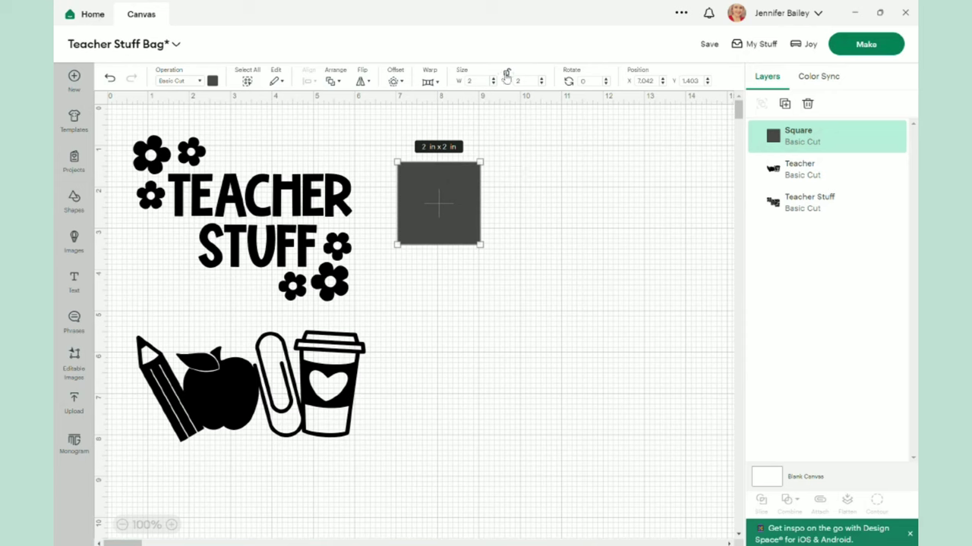
left_click(458, 85)
type("8")
key("Tab")
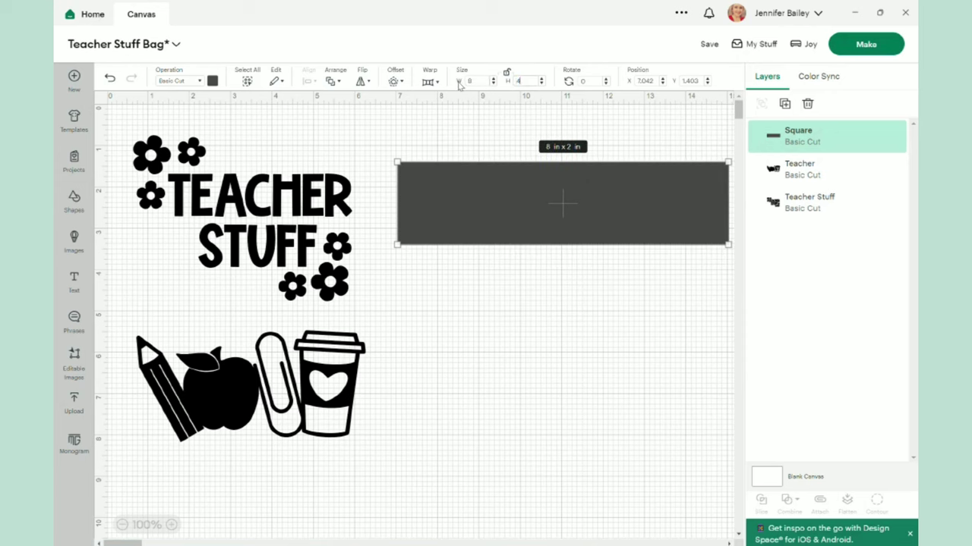
type("4")
key("Tab")
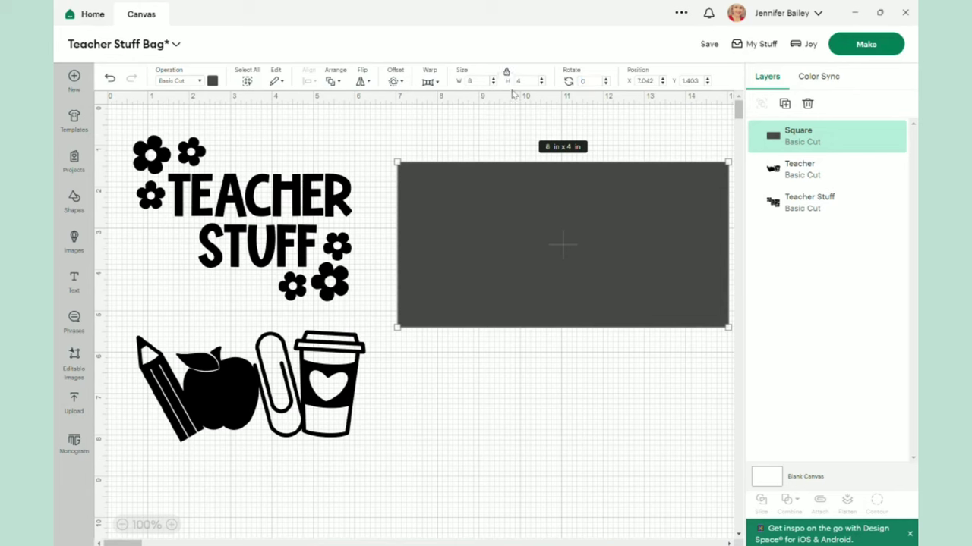
Colour the rectangle pale cream #f1eed5 and drag it down to X 6.944, Y 7.75 in.
left_click_drag(549, 243, 537, 245)
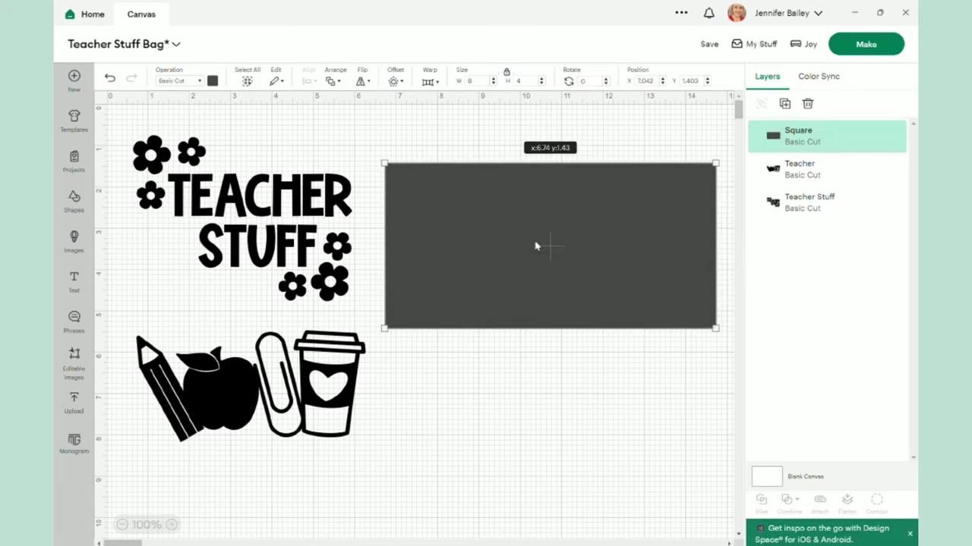
left_click(213, 81)
left_click(297, 151)
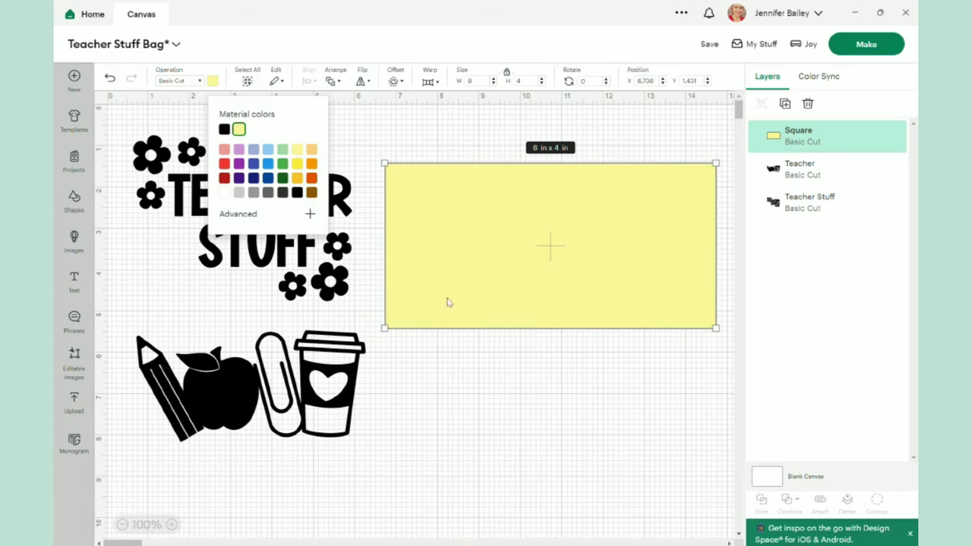
left_click(240, 216)
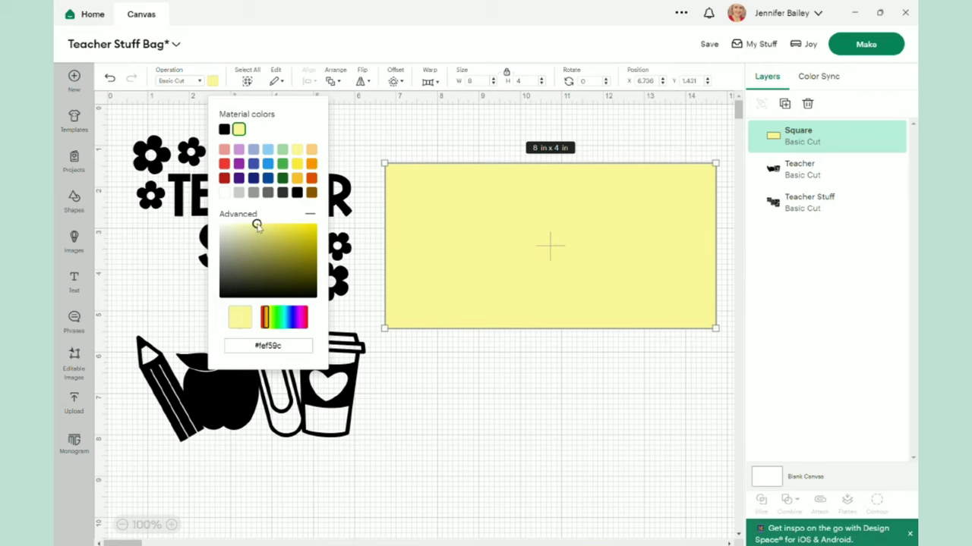
left_click_drag(257, 224, 230, 228)
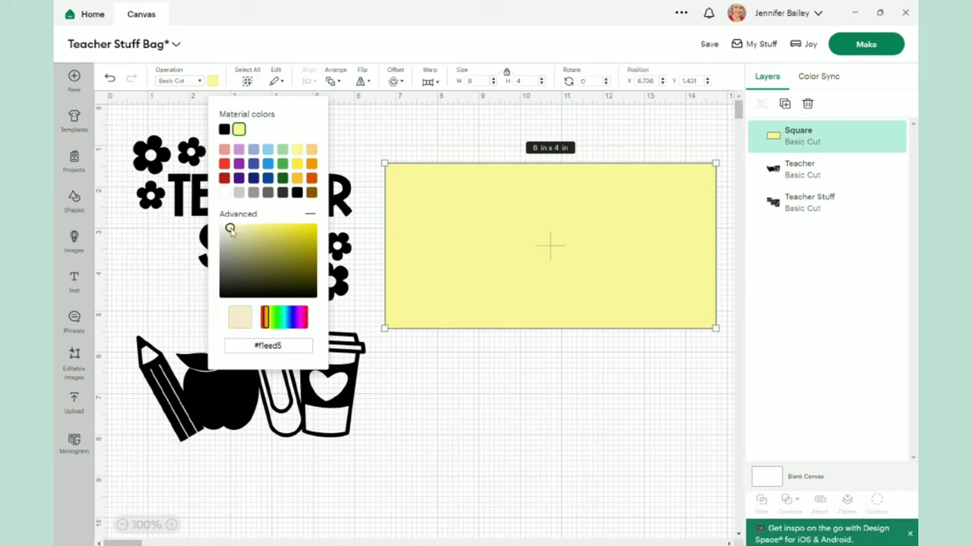
left_click(521, 441)
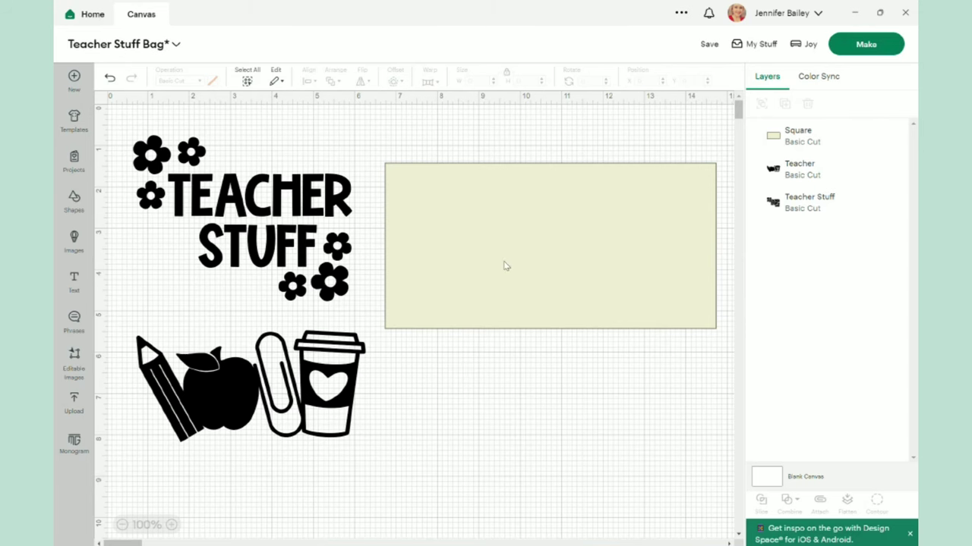
left_click_drag(576, 233, 583, 196)
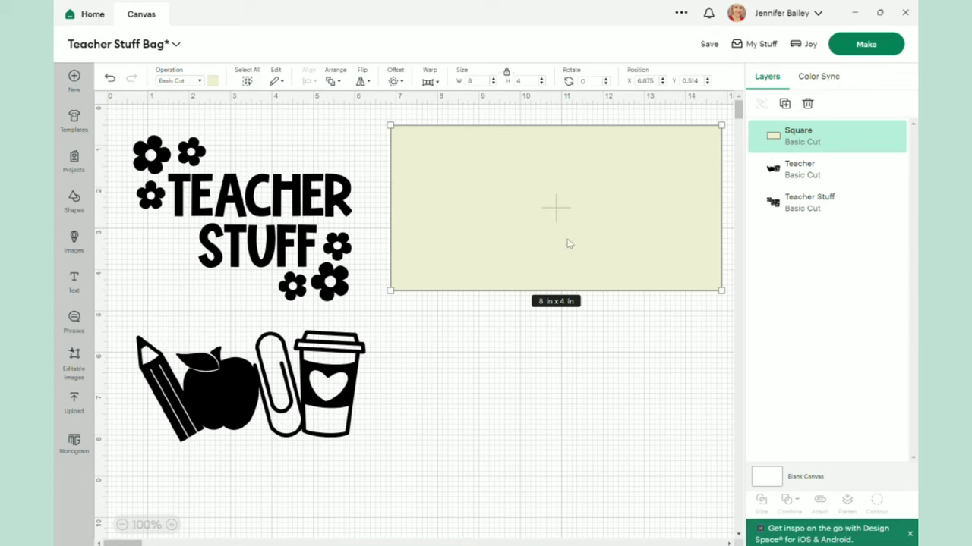
left_click_drag(569, 243, 570, 545)
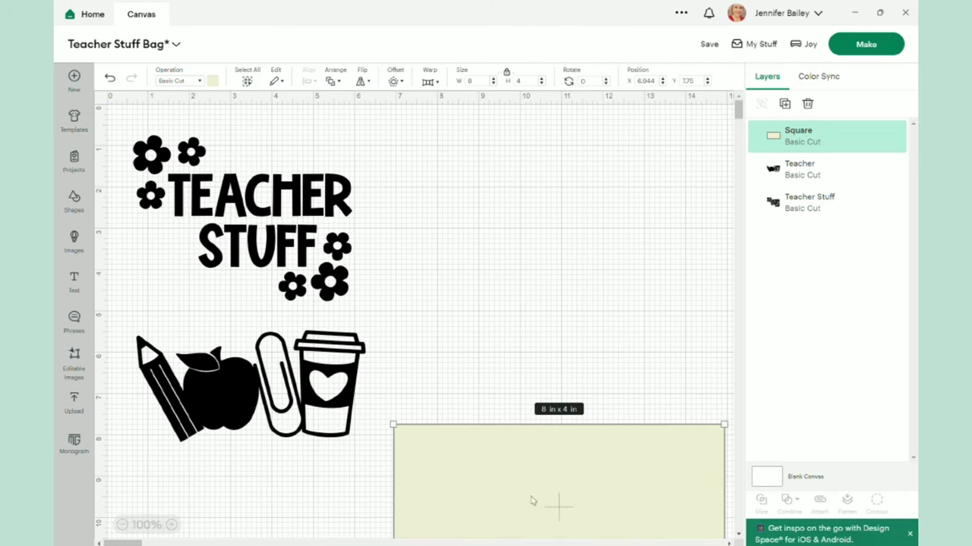
Add another square from Shapes and drag it right of the design.
left_click(73, 201)
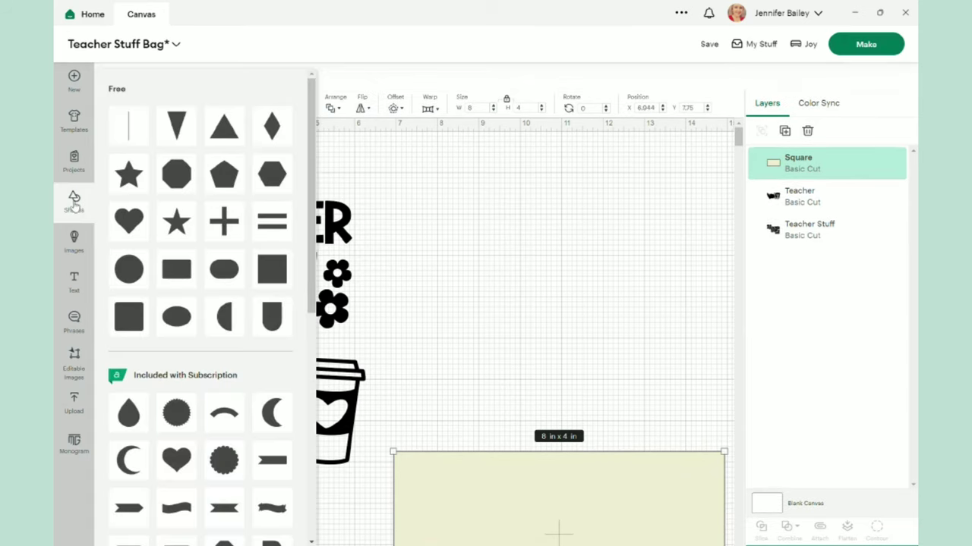
left_click(272, 267)
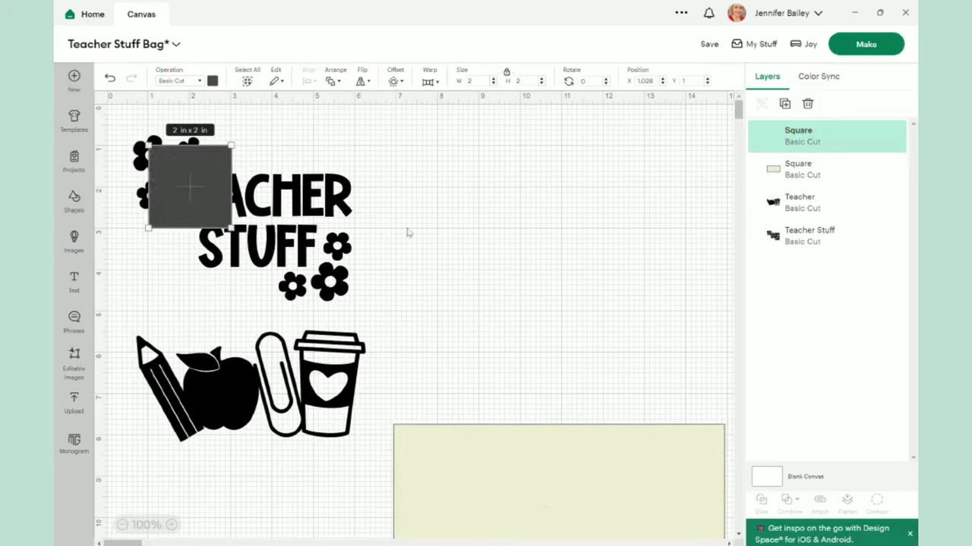
left_click_drag(192, 182, 437, 185)
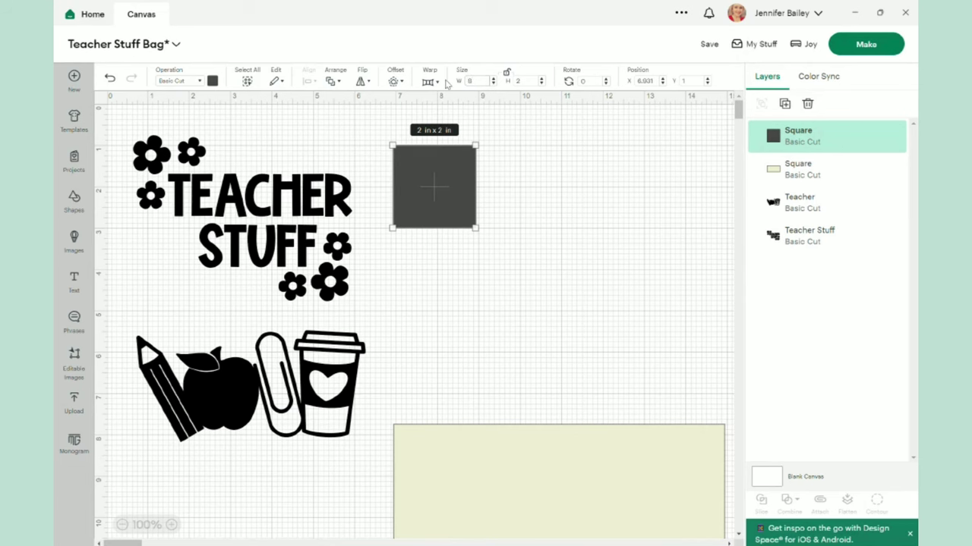
Size the new square to 8 x 4 in and relock its proportions.
key("Tab")
type("4")
key("Tab")
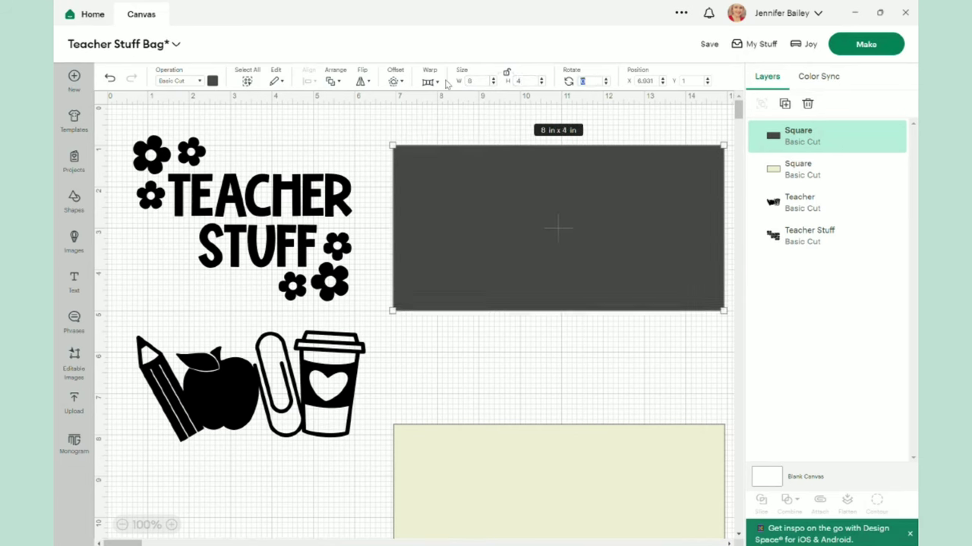
left_click(508, 74)
left_click(201, 81)
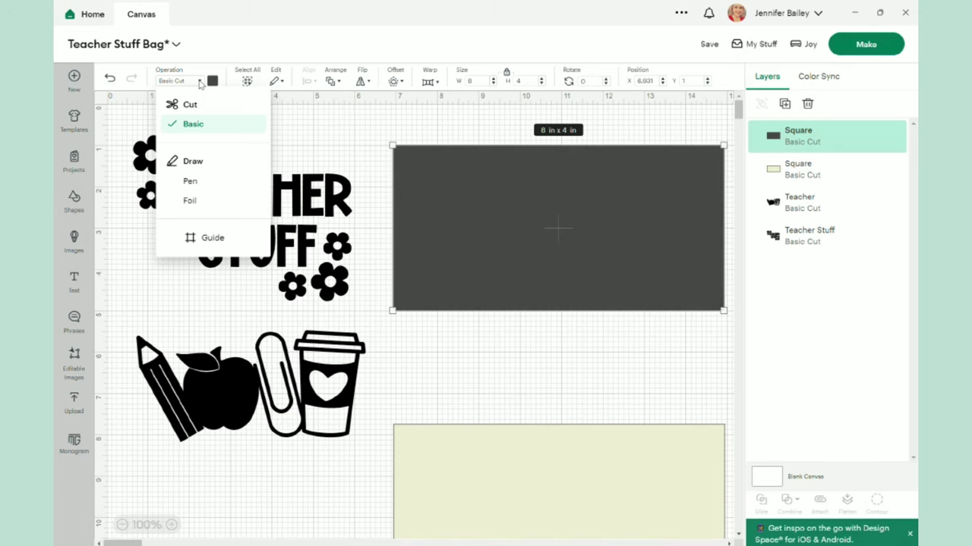
Change the dark square's operation to Guide and position the outline above the cream rectangle.
left_click(202, 239)
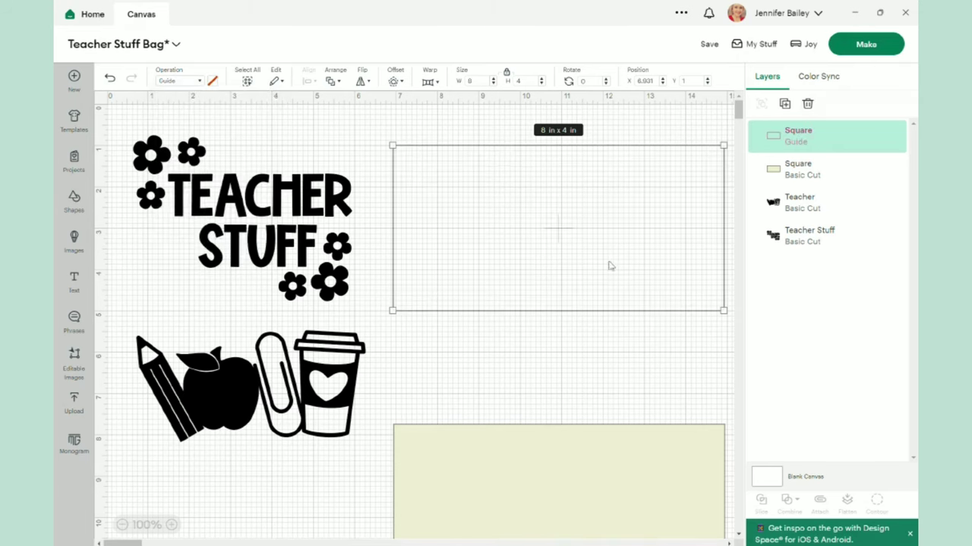
left_click_drag(600, 223, 590, 240)
left_click(641, 376)
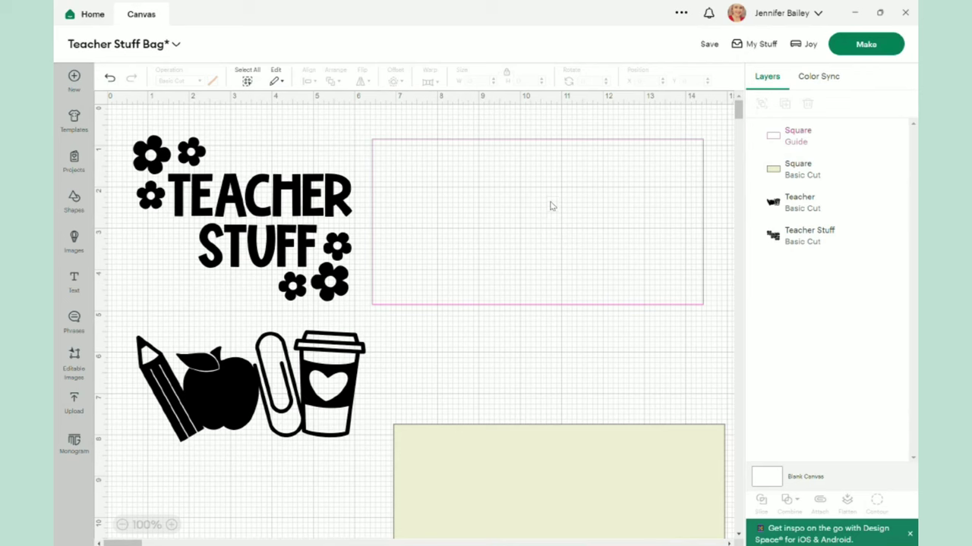
left_click_drag(526, 218, 541, 207)
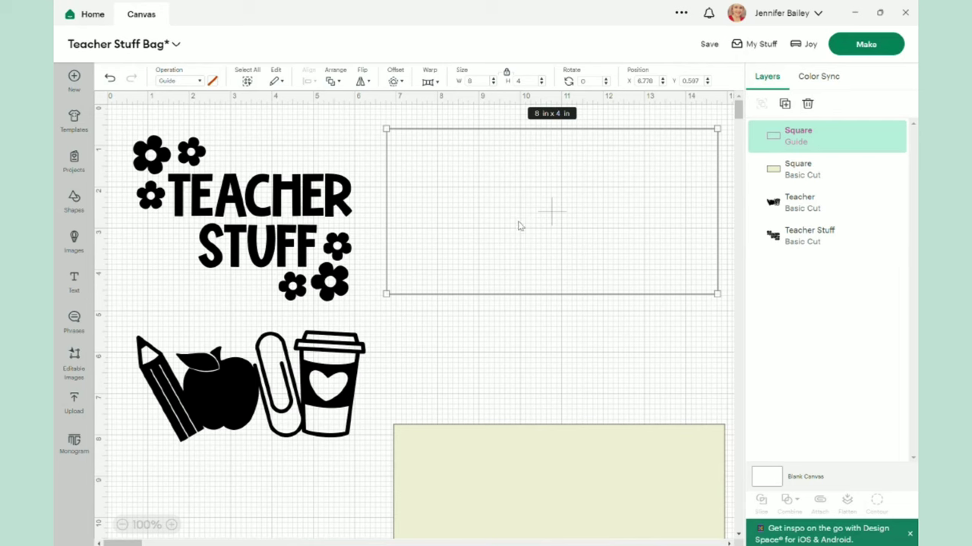
mouse_move(555, 218)
left_mouse_down()
mouse_move(582, 252)
mouse_move(555, 234)
left_mouse_up()
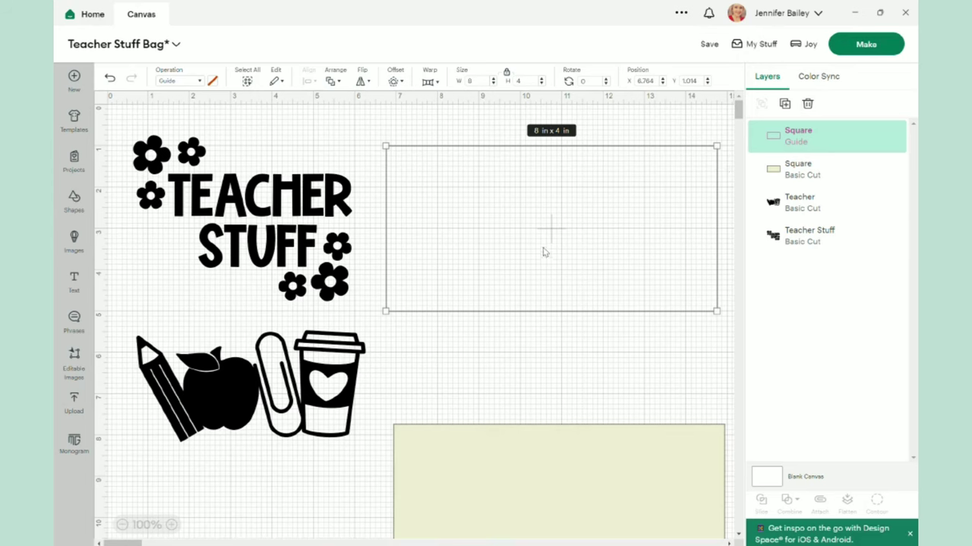
Delete the cream rectangle and nudge the guide rectangle slightly left.
left_click(535, 487)
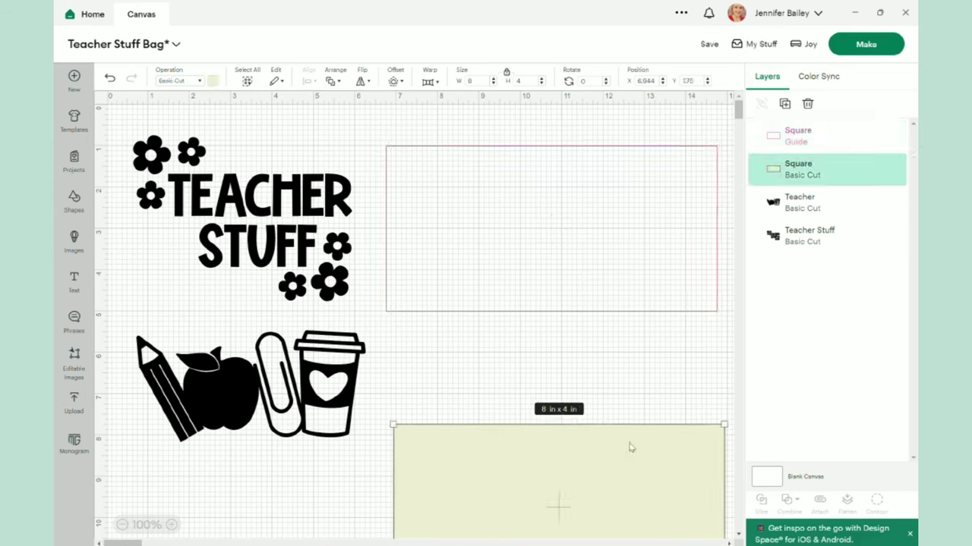
key("Delete")
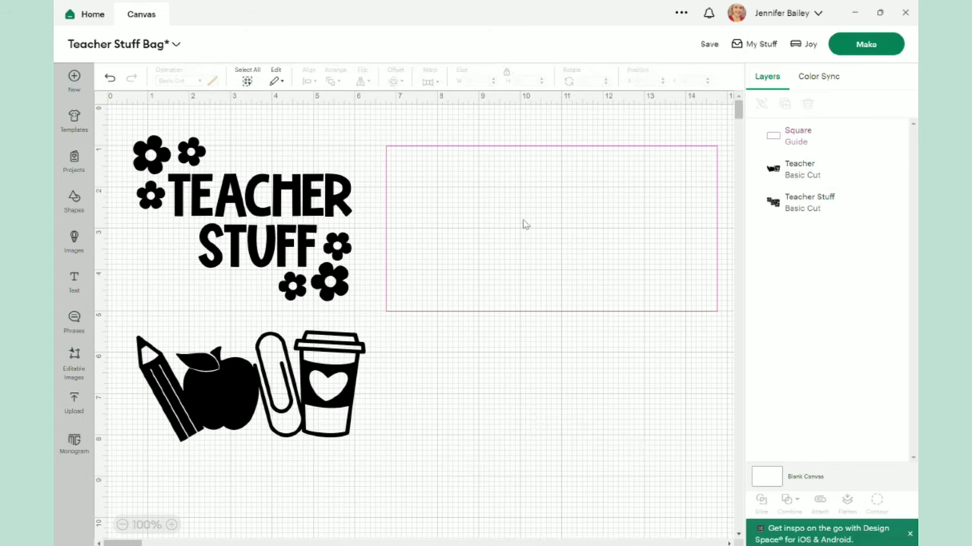
left_click_drag(523, 223, 517, 225)
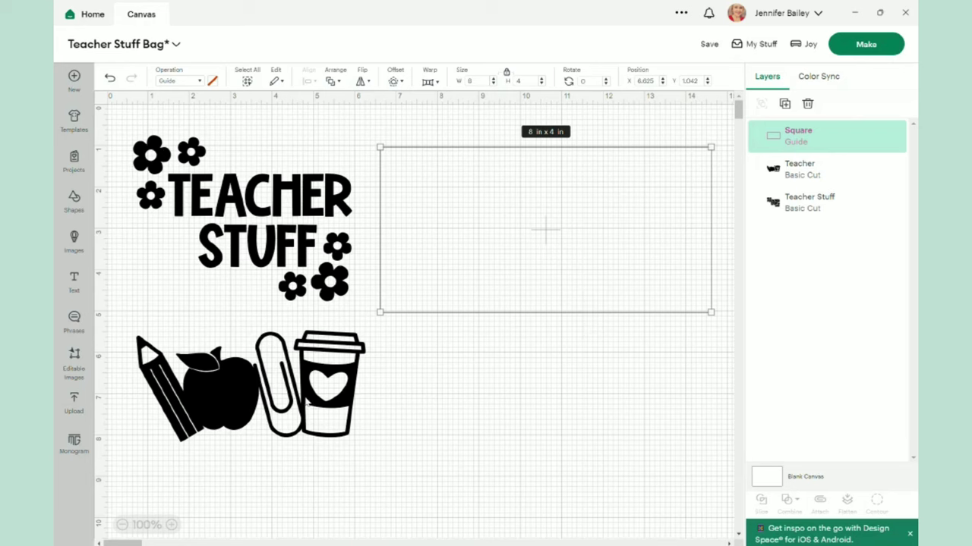
Move the supplies graphic right below the guide, shift the guide right, and TEACHER STUFF to X 0.403, Y 1.431.
mouse_move(304, 400)
left_mouse_down()
mouse_move(304, 419)
mouse_move(245, 398)
left_mouse_up()
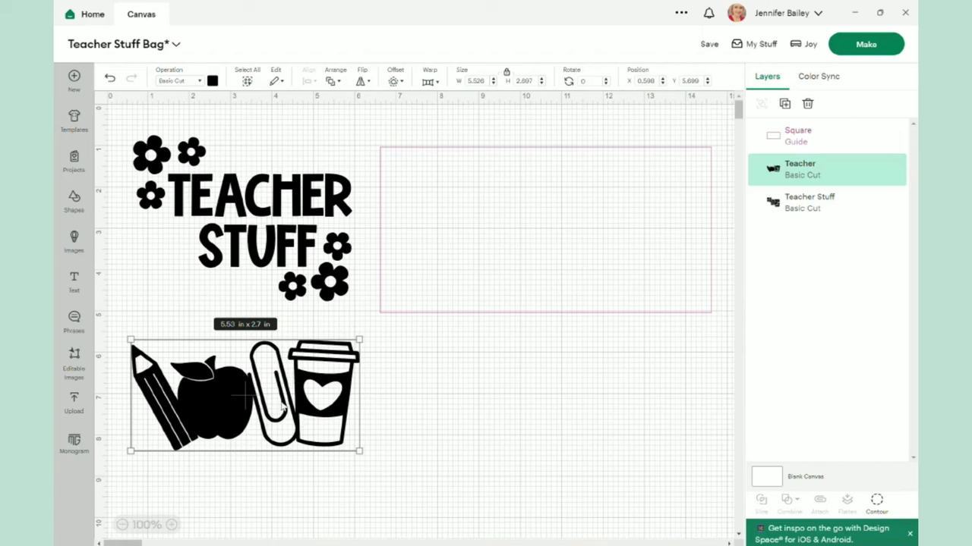
left_click(269, 256)
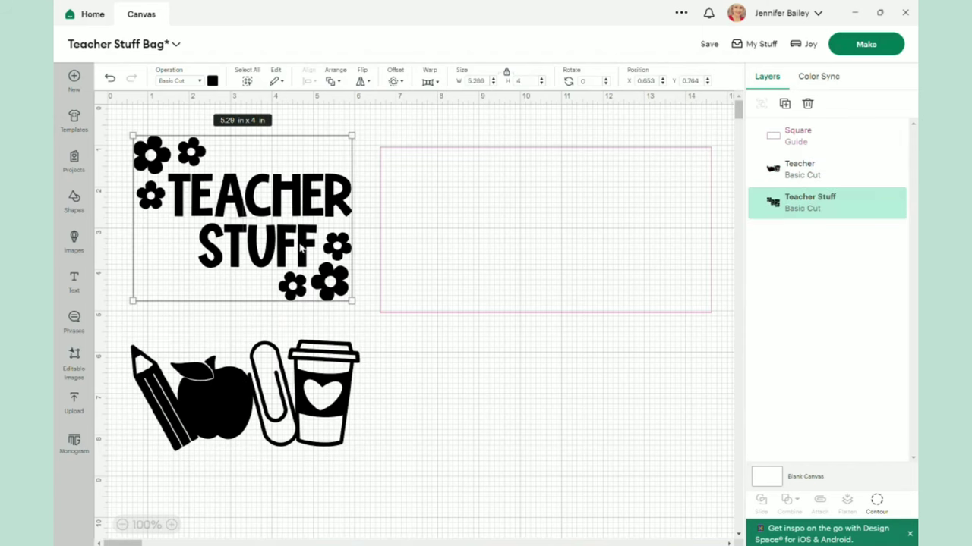
mouse_move(262, 399)
left_mouse_down()
mouse_move(295, 437)
mouse_move(564, 411)
mouse_move(616, 385)
left_mouse_up()
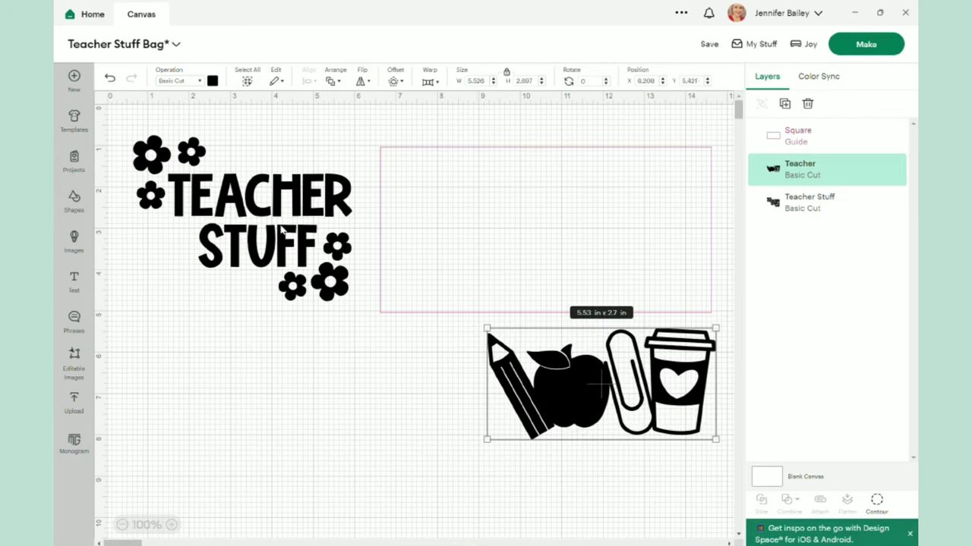
left_click_drag(457, 233, 582, 240)
left_click_drag(262, 219, 250, 243)
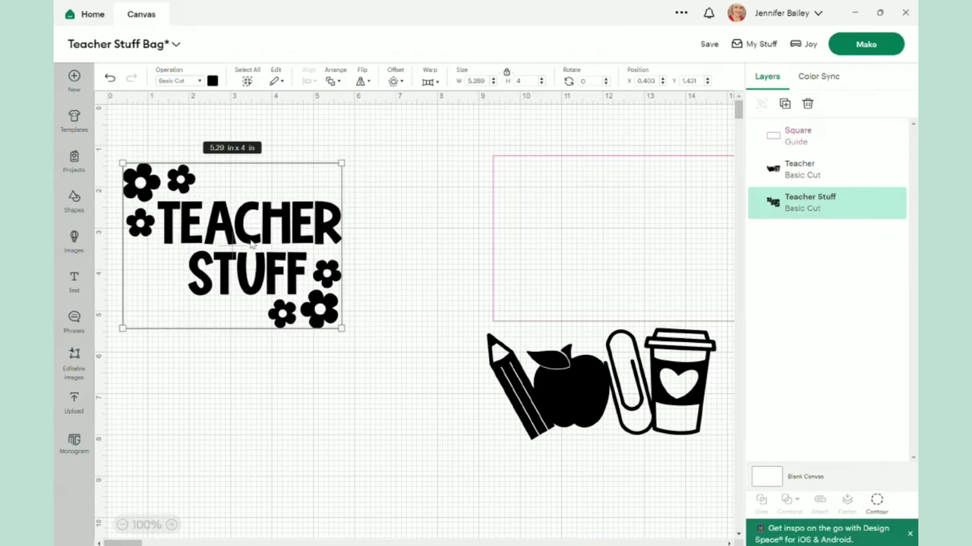
Duplicate the TEACHER STUFF design and move the copy lower on the canvas.
left_click(785, 104)
left_click_drag(279, 267, 253, 458)
left_click_drag(258, 281, 264, 251)
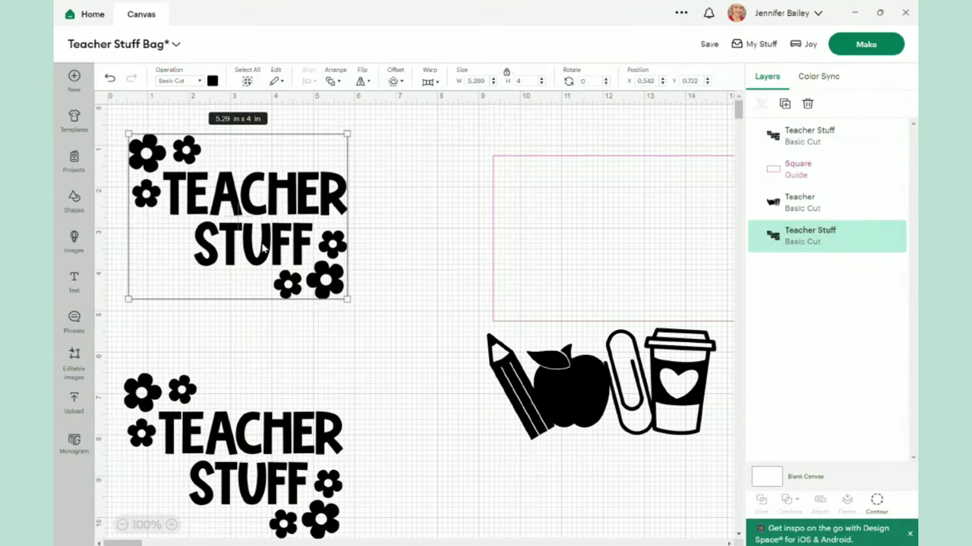
In Hide Contour, hide all contours, then restore the T with the top-left flower off.
left_click(876, 501)
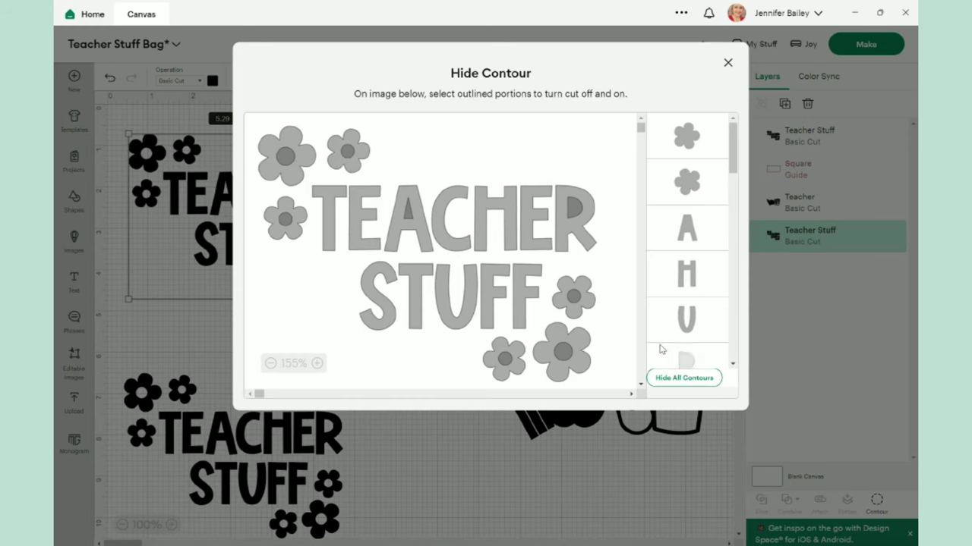
left_click(684, 383)
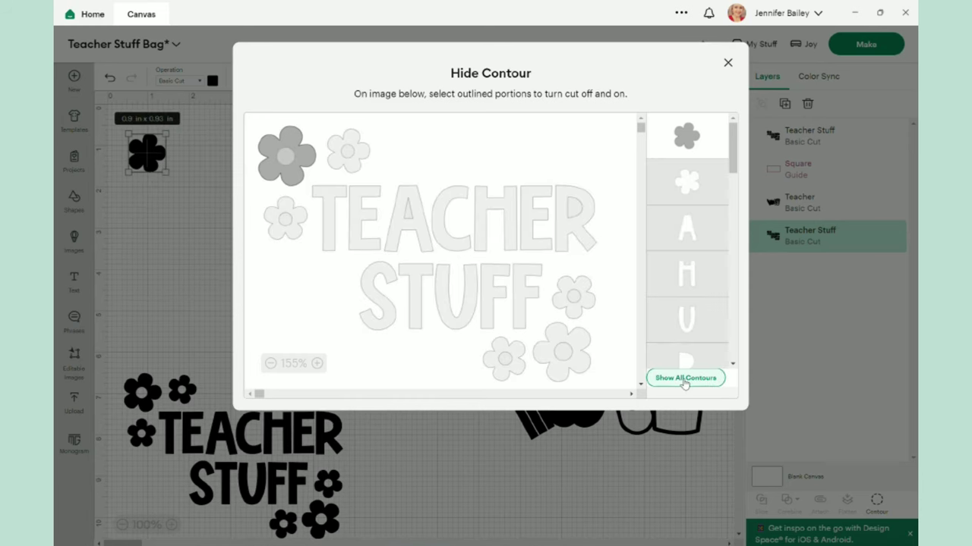
left_click(331, 218)
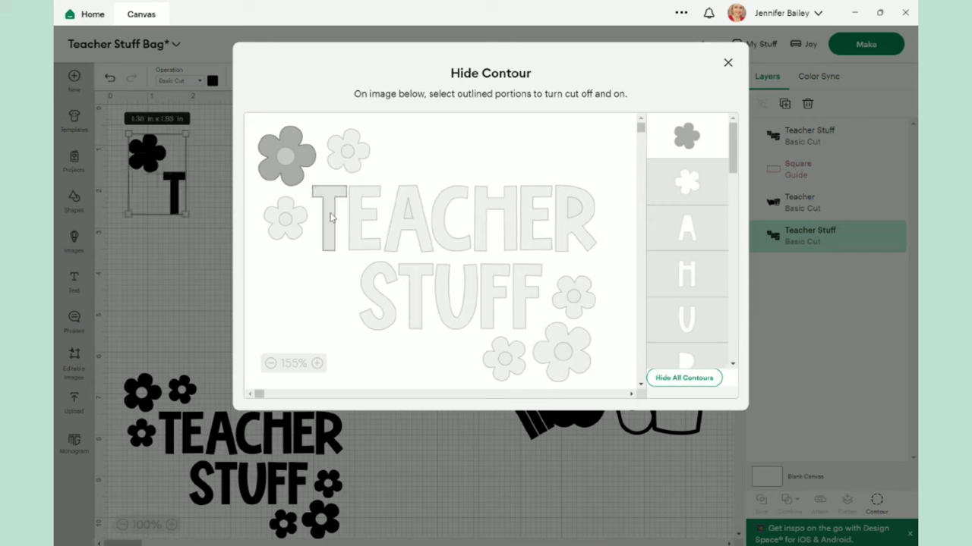
left_click(287, 156)
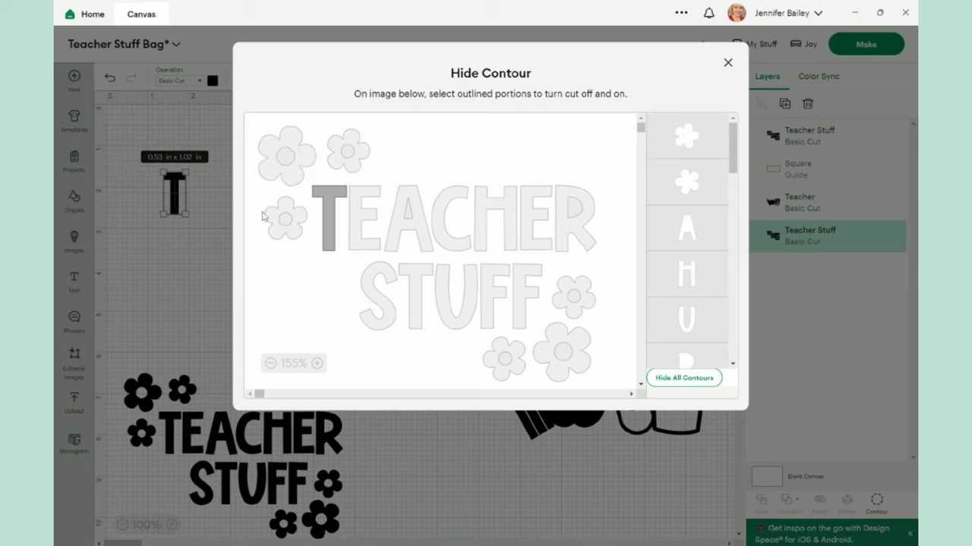
left_click(285, 156)
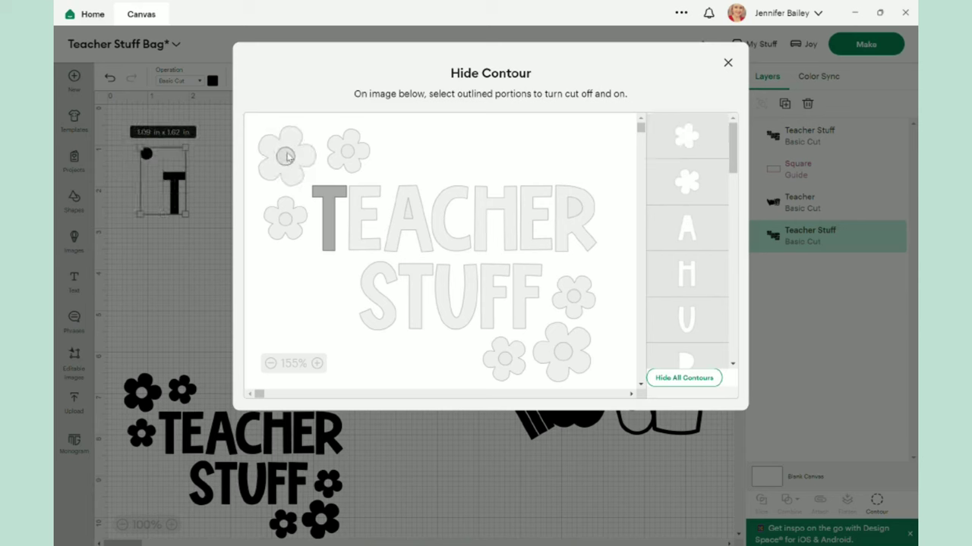
left_click(285, 156)
Turn the contours back on for the E, A, C, H, E and R letters.
left_click(354, 206)
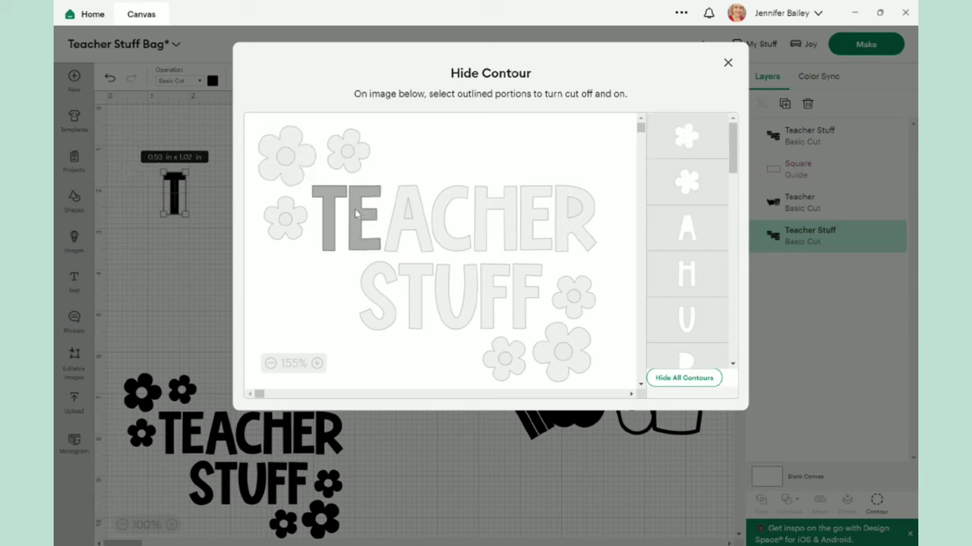
left_click(403, 218)
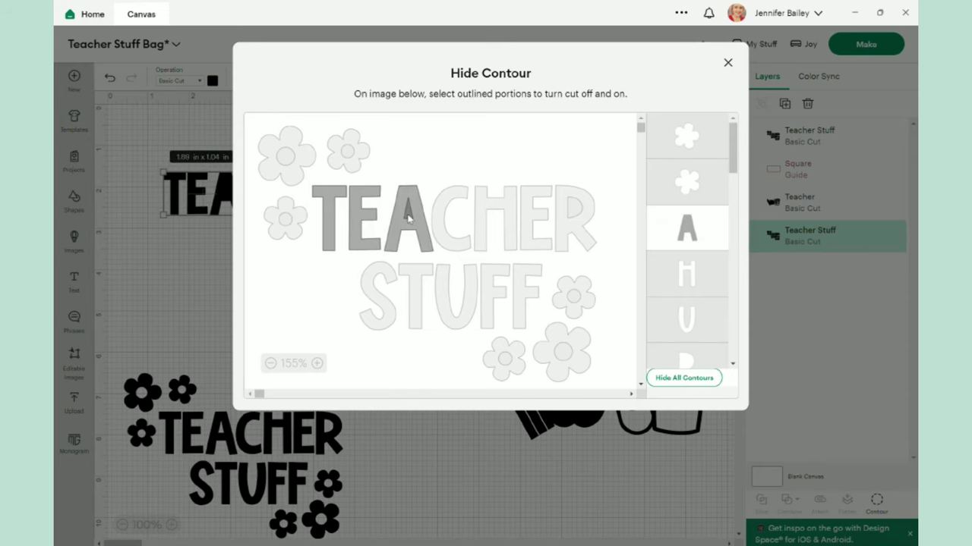
left_click(440, 218)
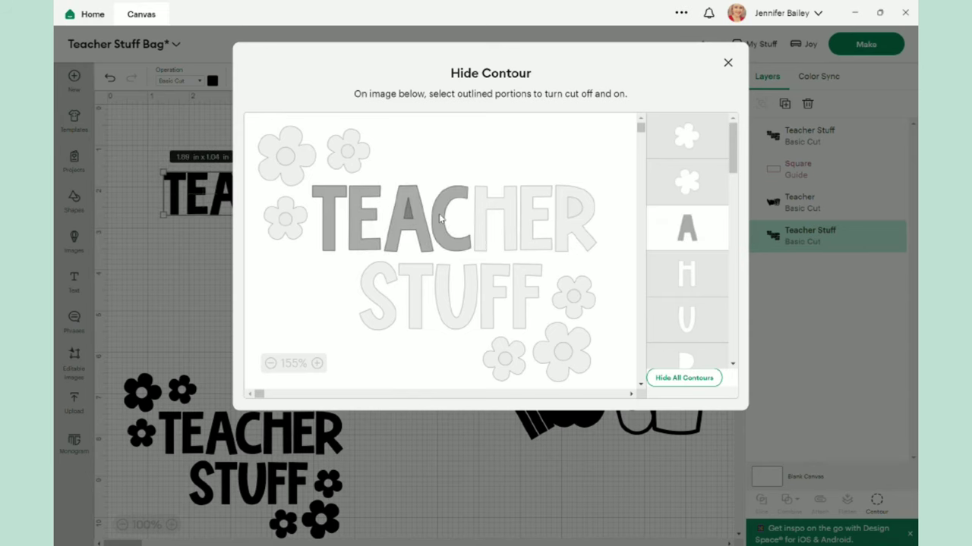
left_click(495, 220)
left_click(536, 224)
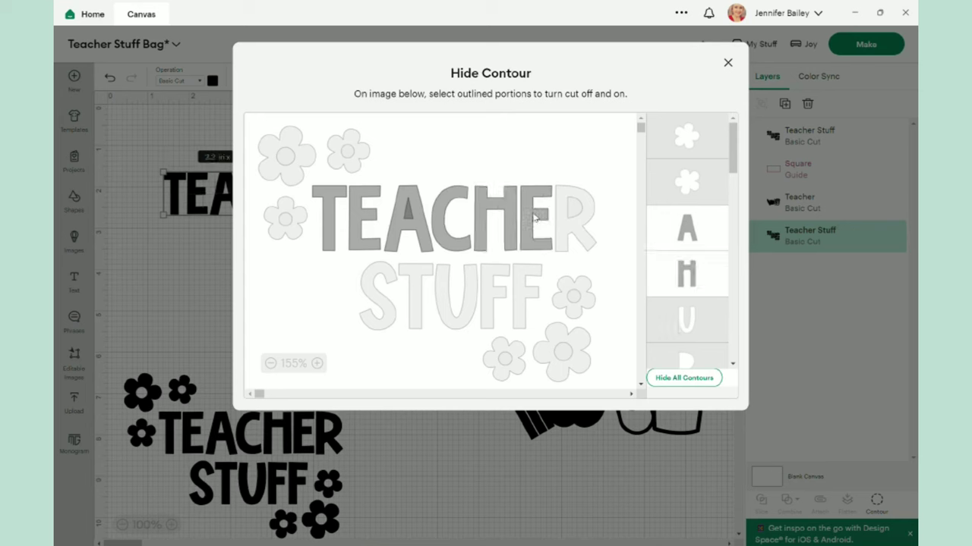
left_click(571, 229)
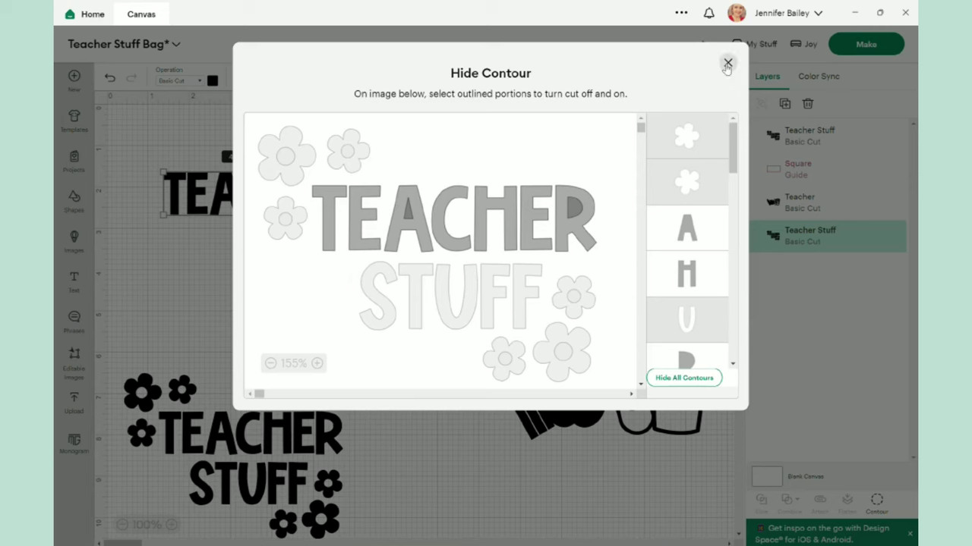
Place the TEACHER-only copy top-left and move the full flowered design up beneath it.
left_click(726, 65)
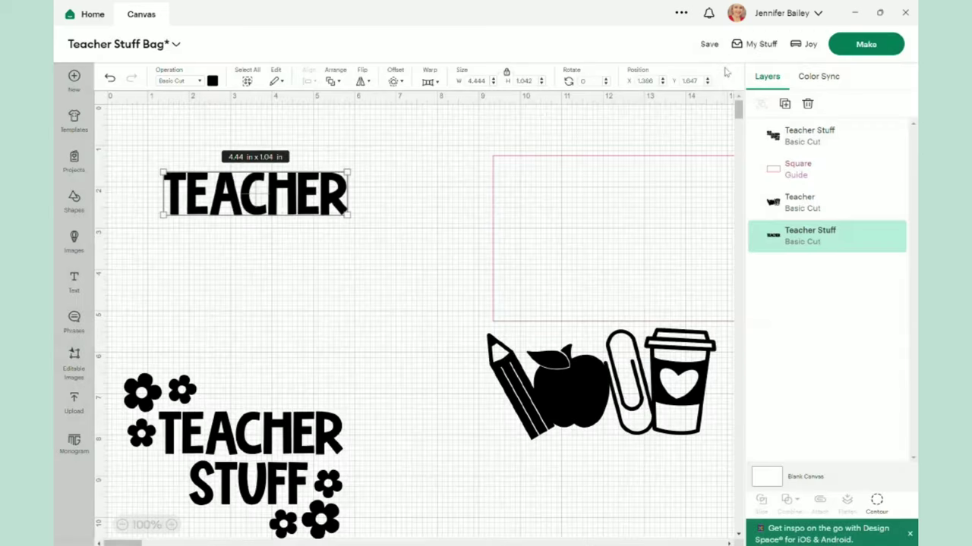
left_click_drag(278, 203, 234, 177)
left_click_drag(250, 502, 264, 370)
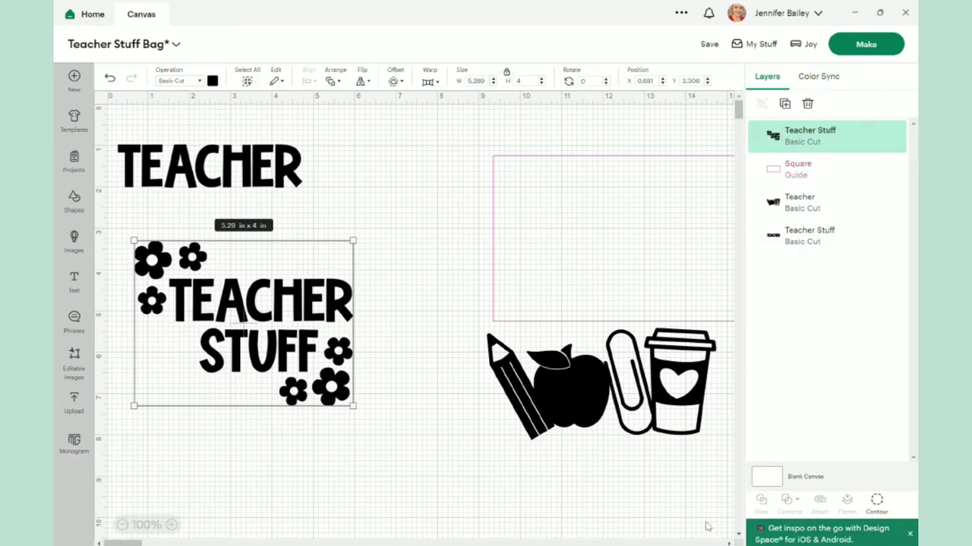
On the other copy, hide all contours, then re-enable only the S, T, U, F, F letters.
left_click(876, 501)
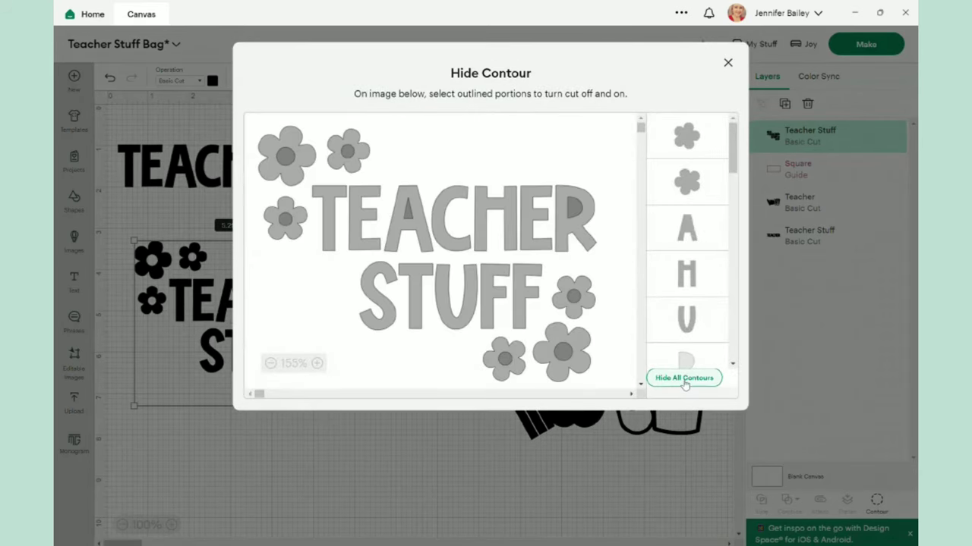
left_click(684, 379)
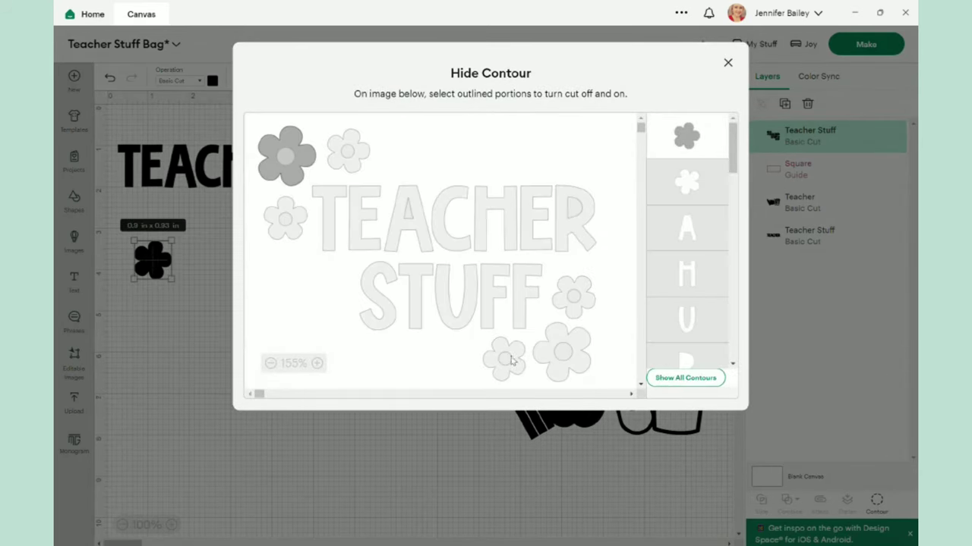
left_click(391, 318)
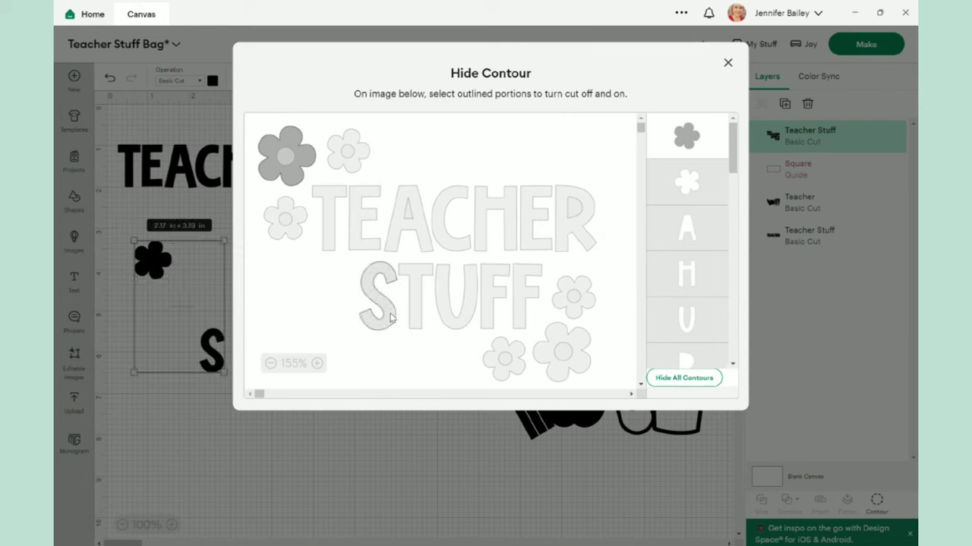
left_click(286, 158)
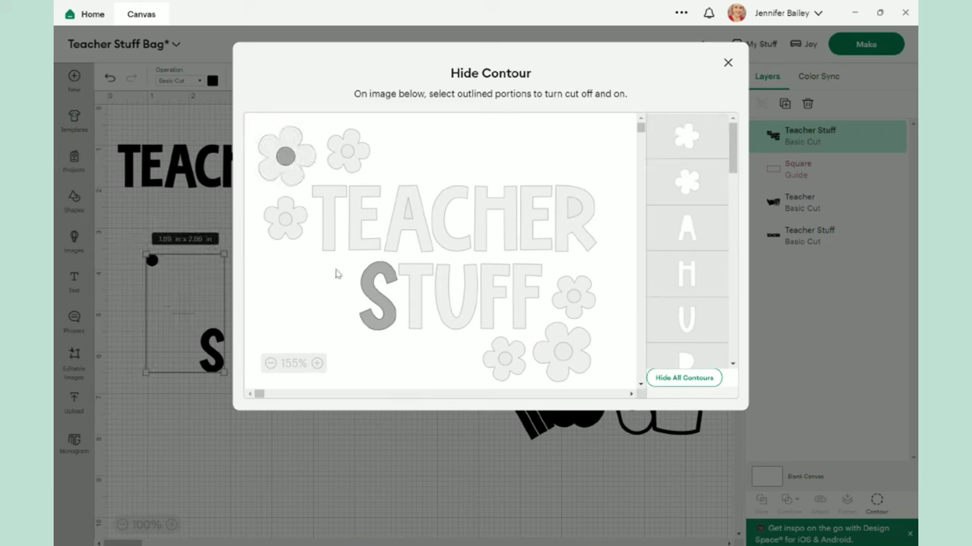
left_click(286, 158)
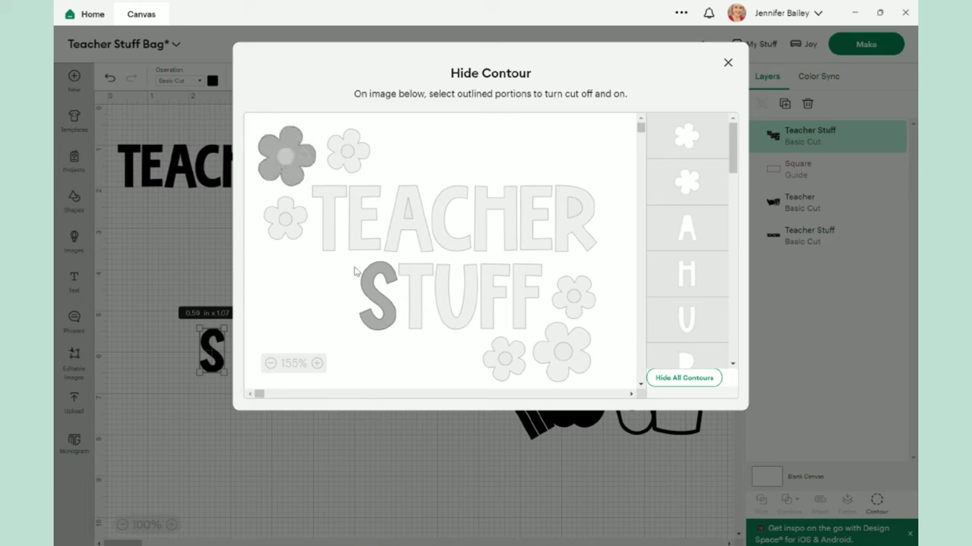
left_click(383, 325)
left_click(418, 314)
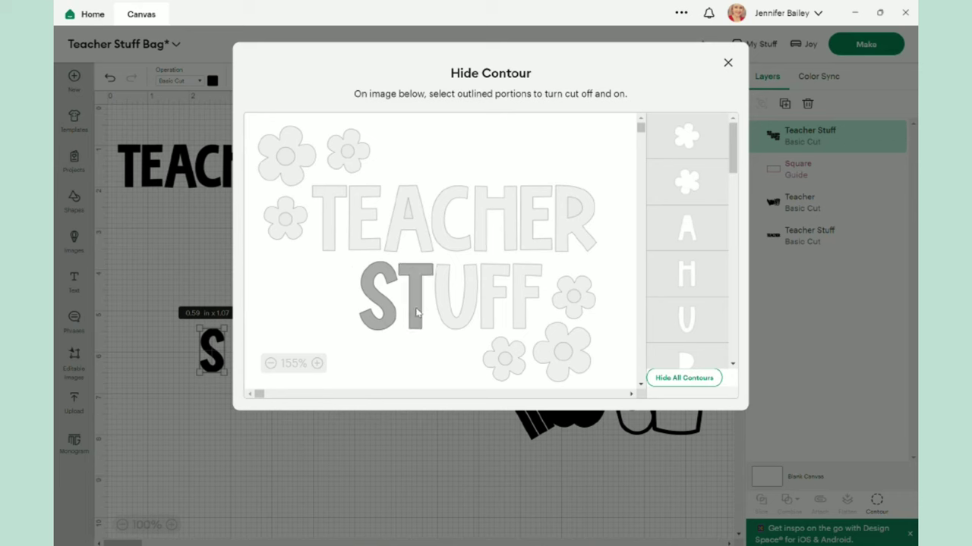
left_click(465, 325)
left_click(486, 309)
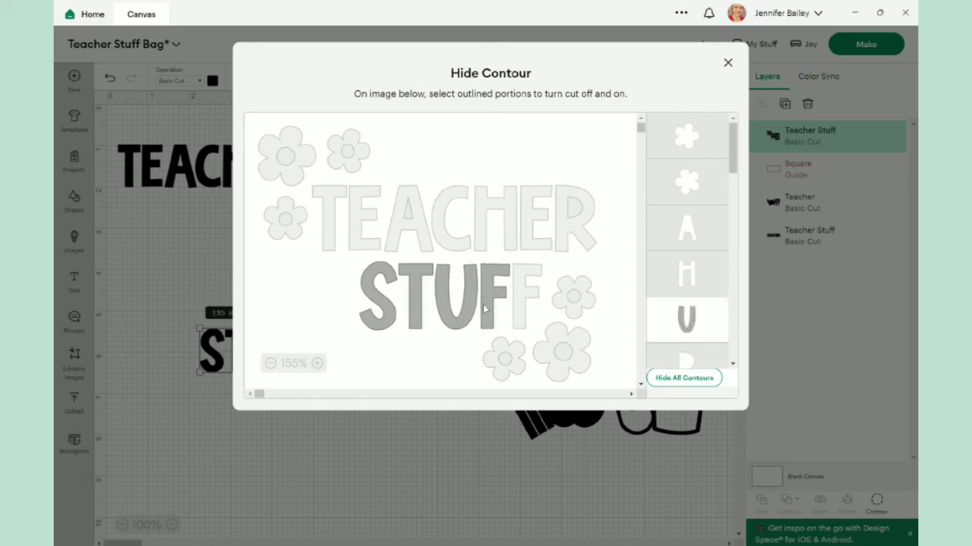
left_click(527, 304)
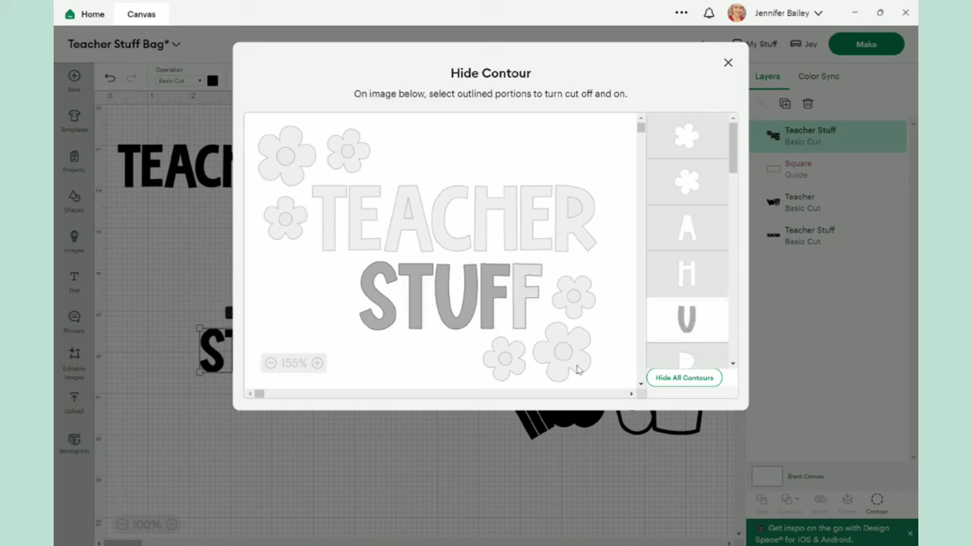
Position the STUFF-only copy beside TEACHER so a flowerless 'TEACHER STUFF' reads top-left.
left_click(729, 64)
left_click_drag(262, 352, 355, 168)
left_click(352, 278)
left_click(355, 230)
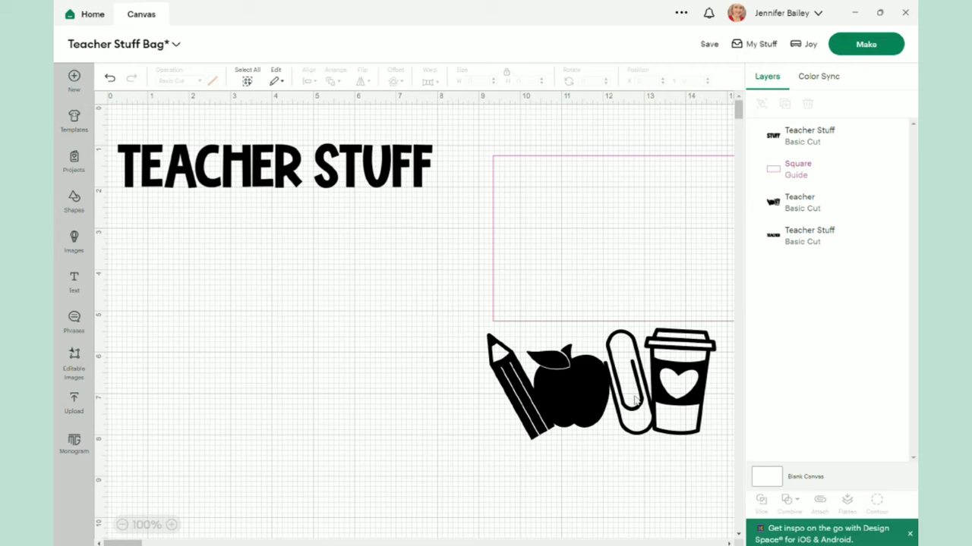
Place the school-supplies graphic under TEACHER STUFF, enlarged to about 7.43 x 3.63 in.
left_click_drag(636, 400, 274, 265)
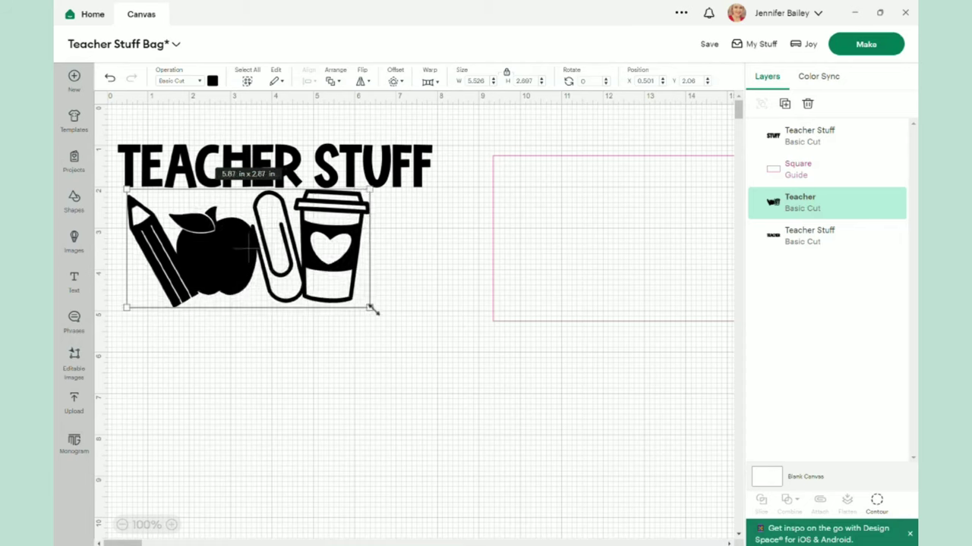
left_click_drag(377, 312, 426, 343)
left_click_drag(293, 288, 291, 290)
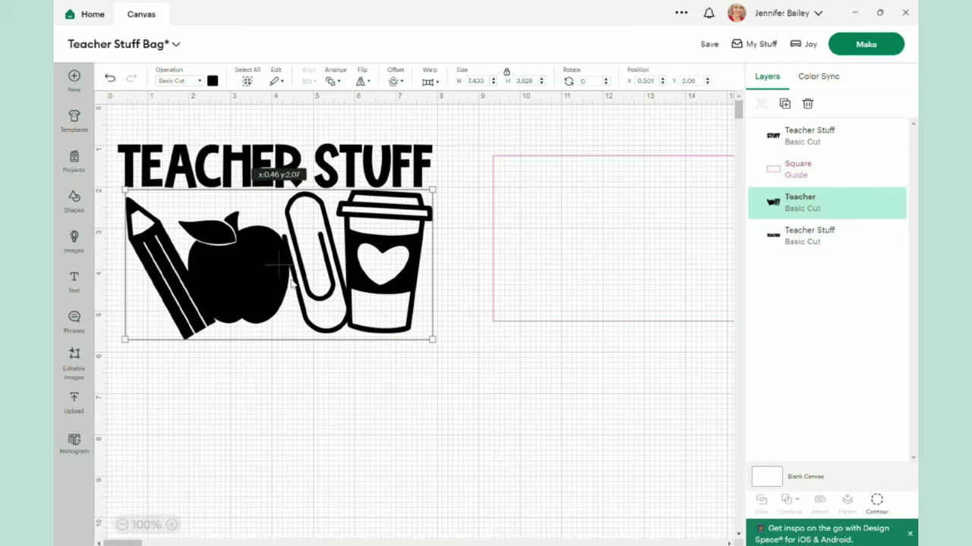
left_click(320, 408)
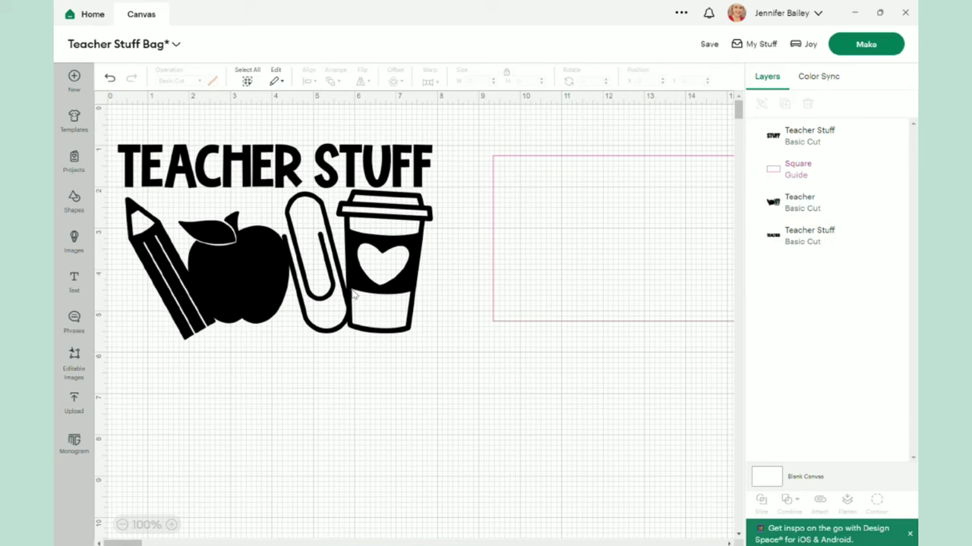
left_click_drag(353, 296, 355, 299)
left_click(359, 384)
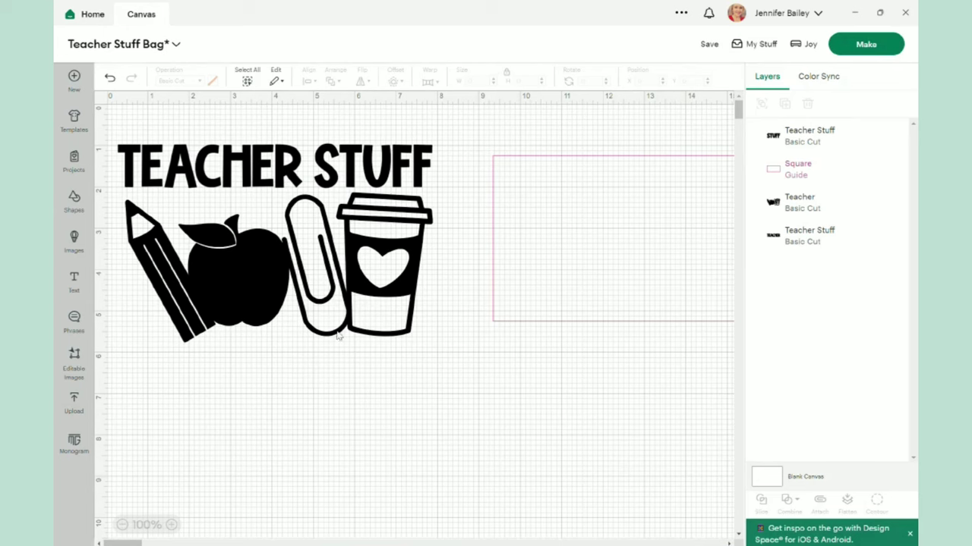
Attach title and graphic, shrink the group to about 5.46 x 3.46 in, and drop it into the guide.
left_click_drag(441, 353, 107, 129)
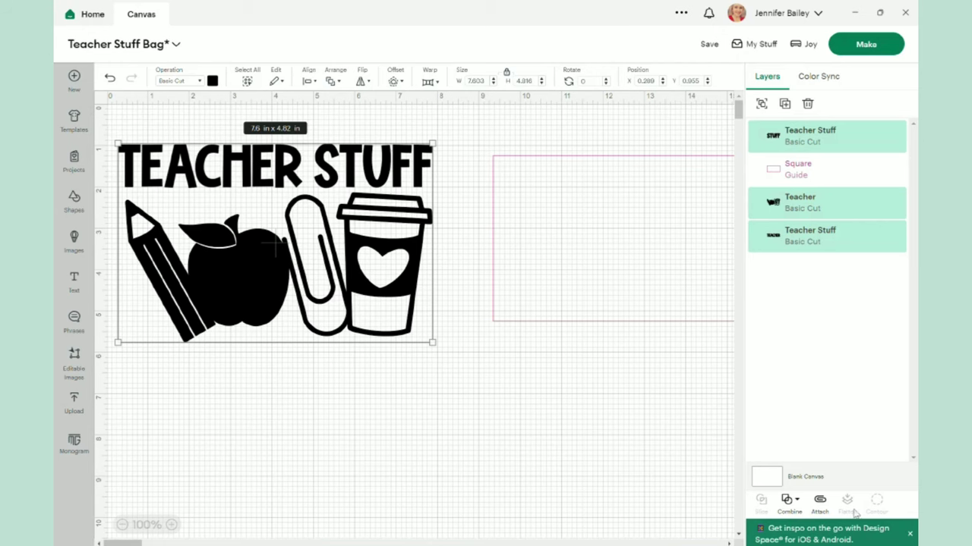
left_click(819, 507)
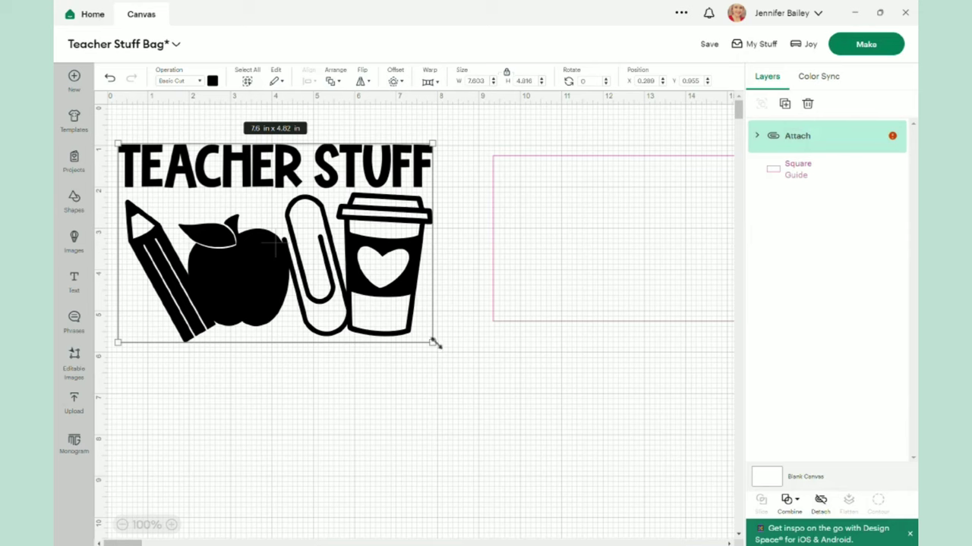
left_click_drag(434, 343, 347, 282)
left_click_drag(635, 254, 340, 386)
left_click_drag(260, 213, 338, 384)
Enlarge the attached design slightly and shift it right within the guide.
left_click(596, 343)
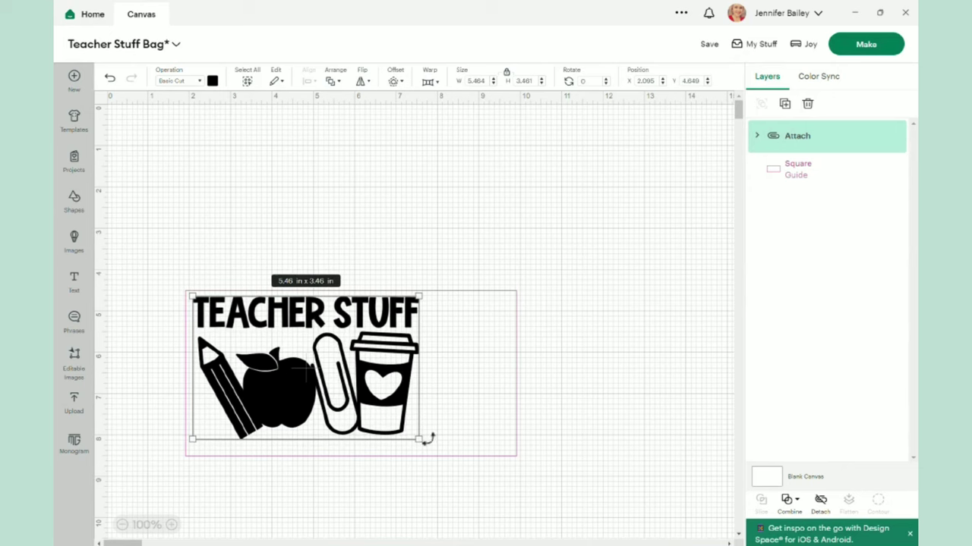
left_click_drag(420, 439, 444, 457)
left_click(585, 432)
left_click_drag(350, 405, 378, 401)
left_click(664, 405)
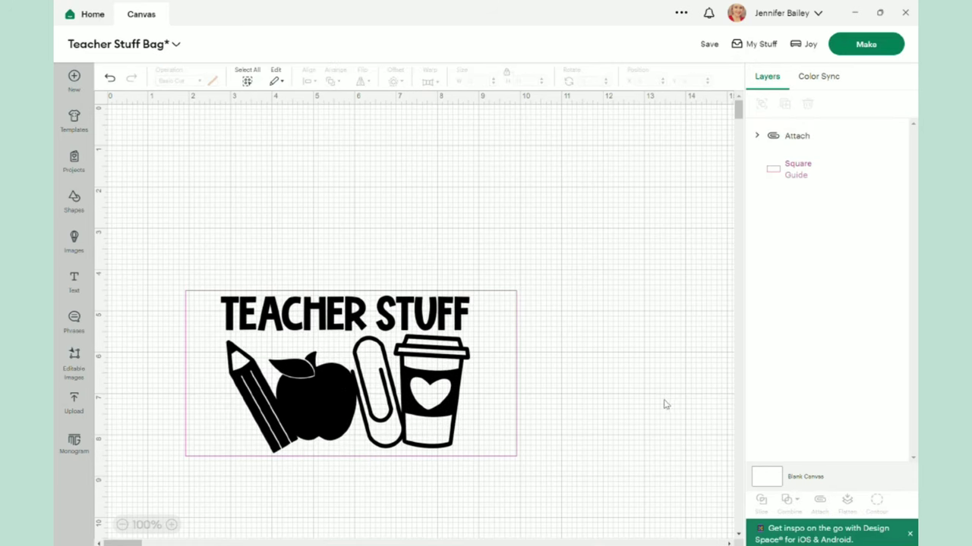
left_click(372, 370)
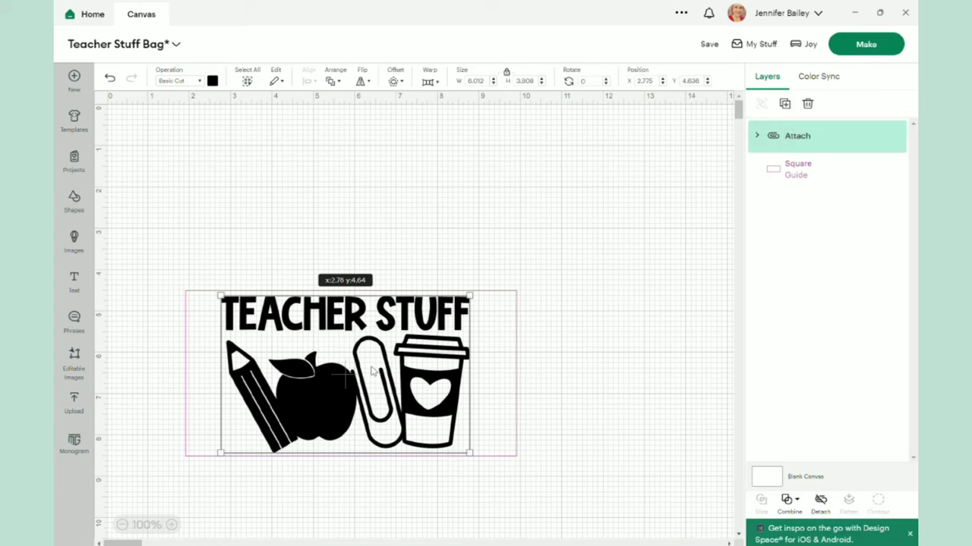
left_click_drag(371, 370, 377, 370)
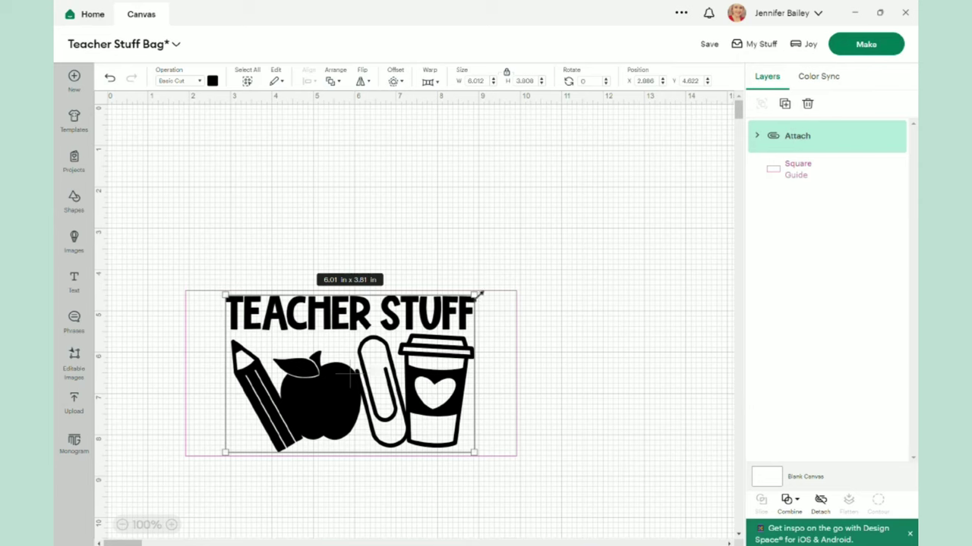
Resize the design to 5.53 x 3.08 in and centre it in the guide.
left_click_drag(479, 293, 431, 347)
left_click_drag(336, 395, 356, 380)
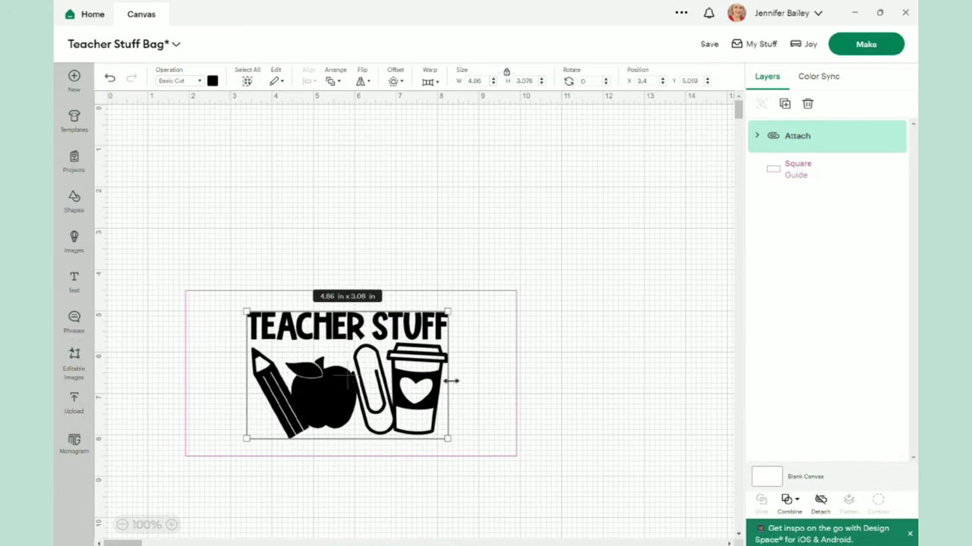
left_click_drag(451, 381, 470, 382)
left_click_drag(362, 381, 345, 381)
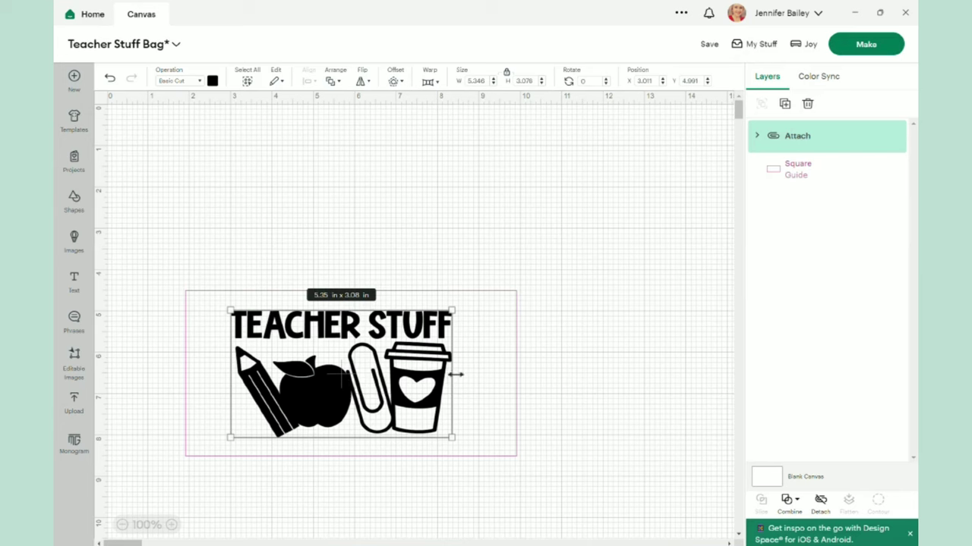
left_click_drag(455, 374, 463, 376)
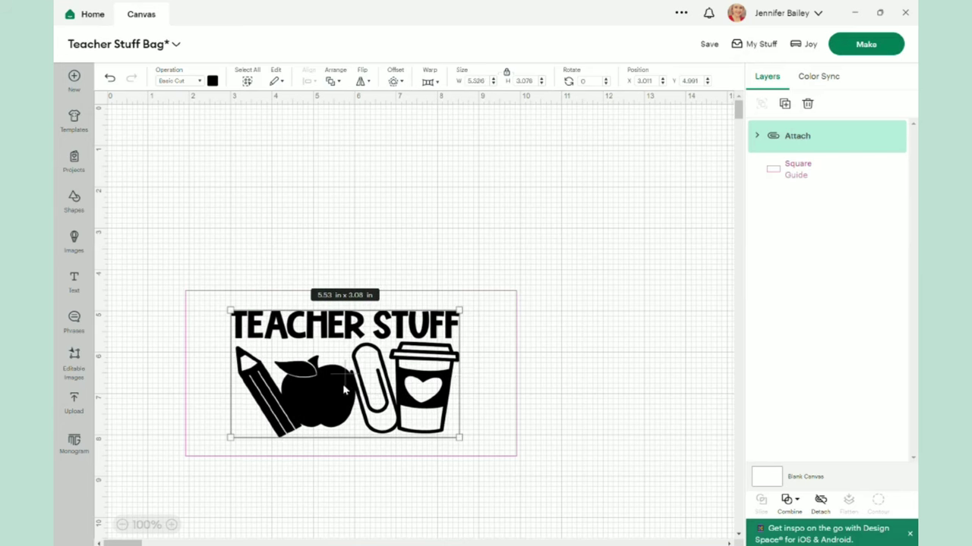
left_click_drag(345, 390, 349, 392)
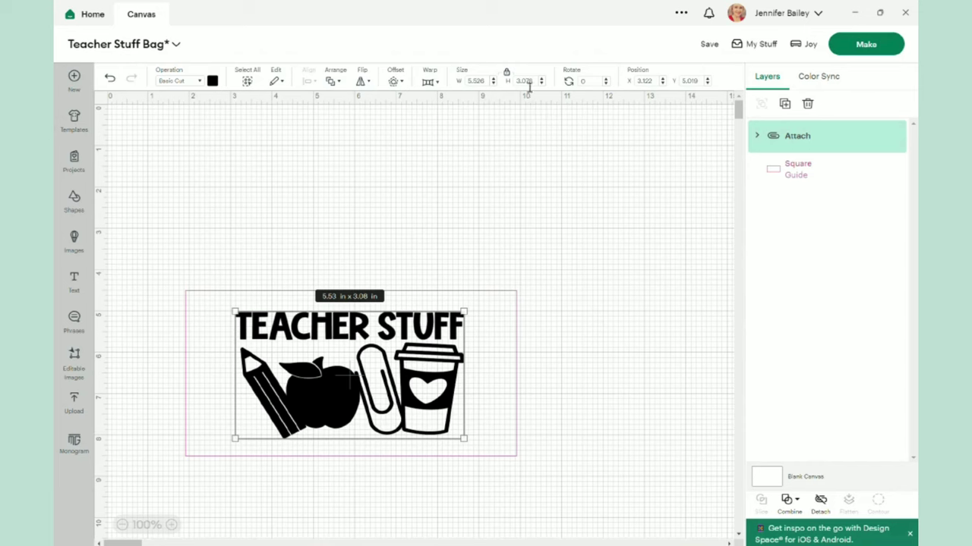
left_click(546, 320)
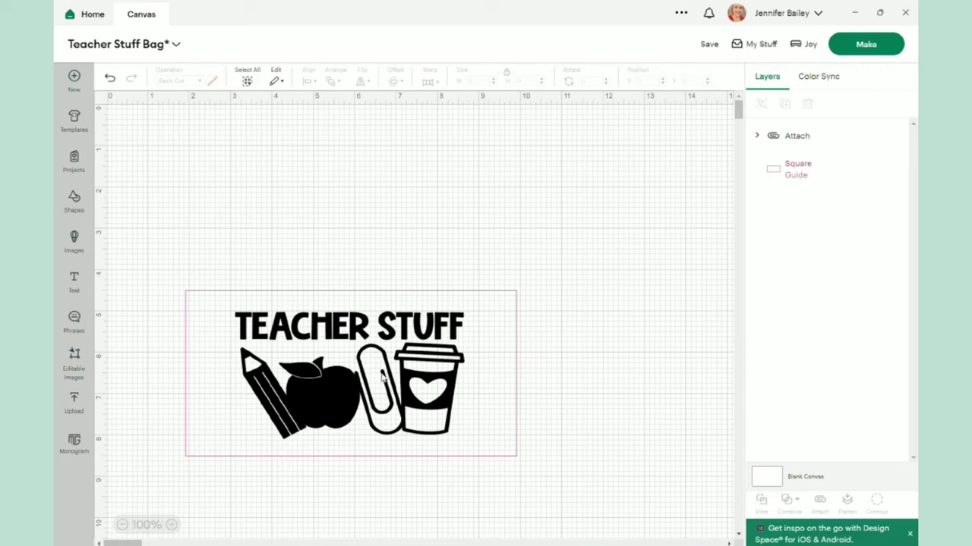
left_click_drag(410, 375, 378, 217)
Hide the Square Guide layer and drag the TEACHER STUFF design to the canvas top.
mouse_move(879, 172)
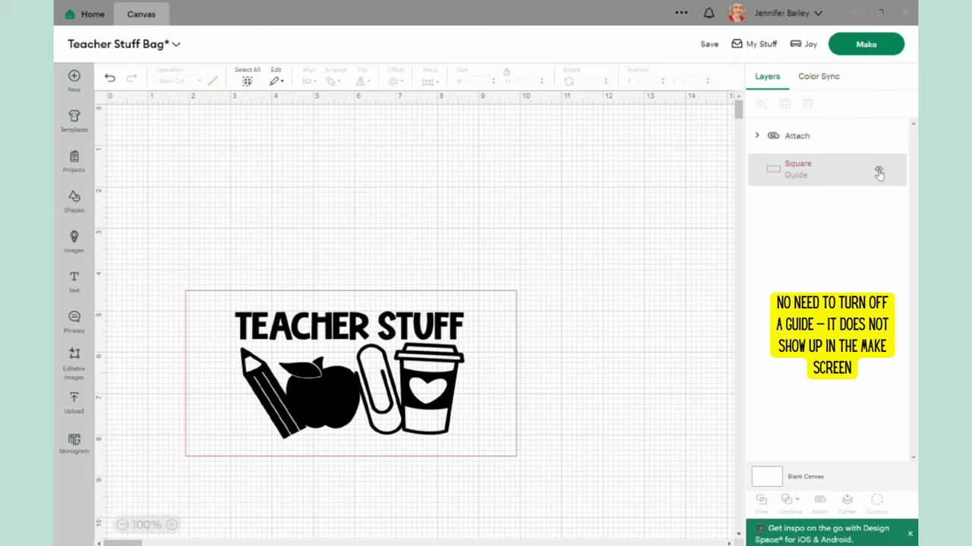
left_click(879, 172)
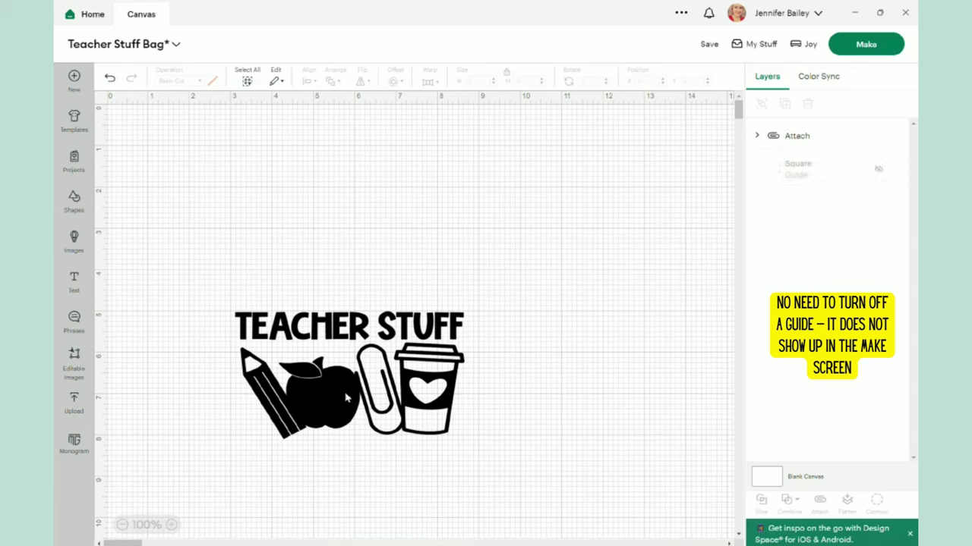
left_click_drag(343, 382, 309, 226)
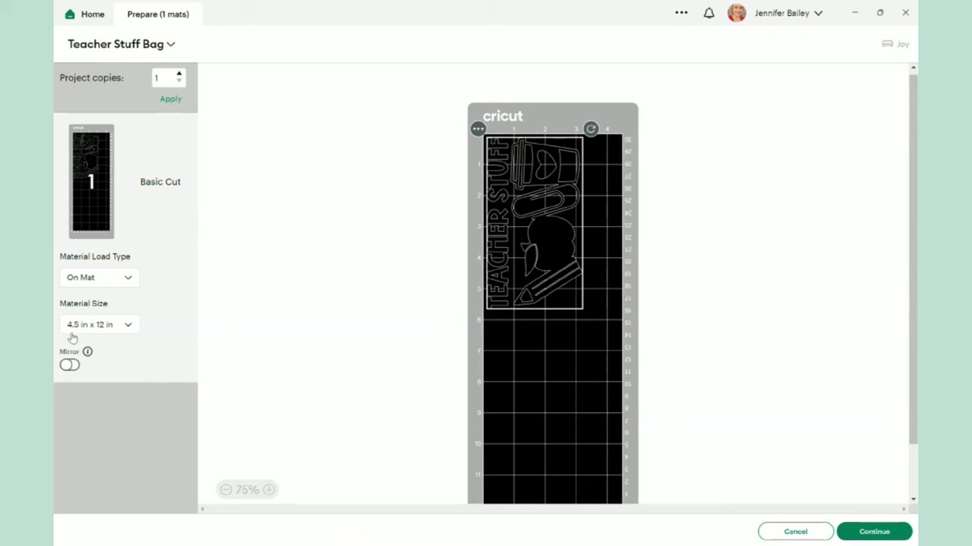
Try a 4.5 x 6.5 in material size, then set it back to 4.5 x 12 in.
left_click(128, 326)
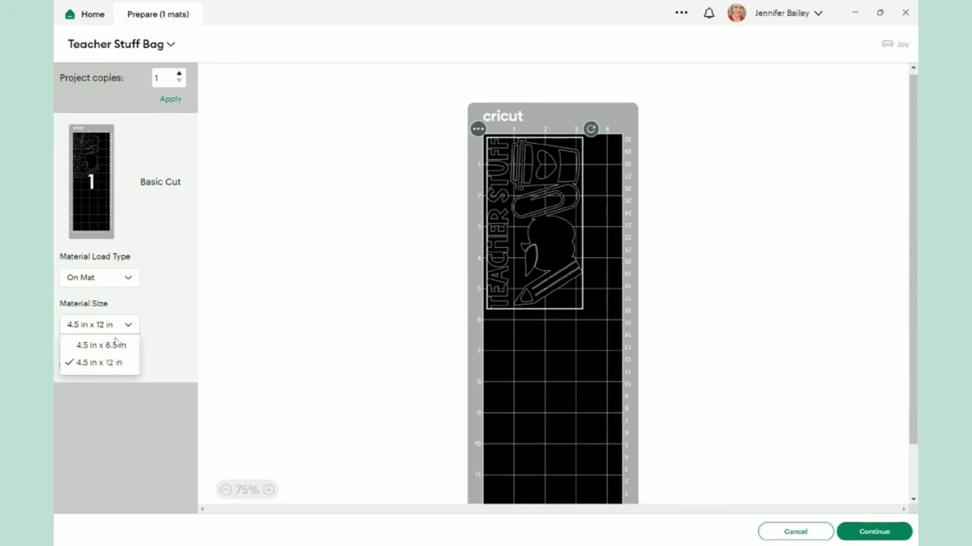
left_click(100, 345)
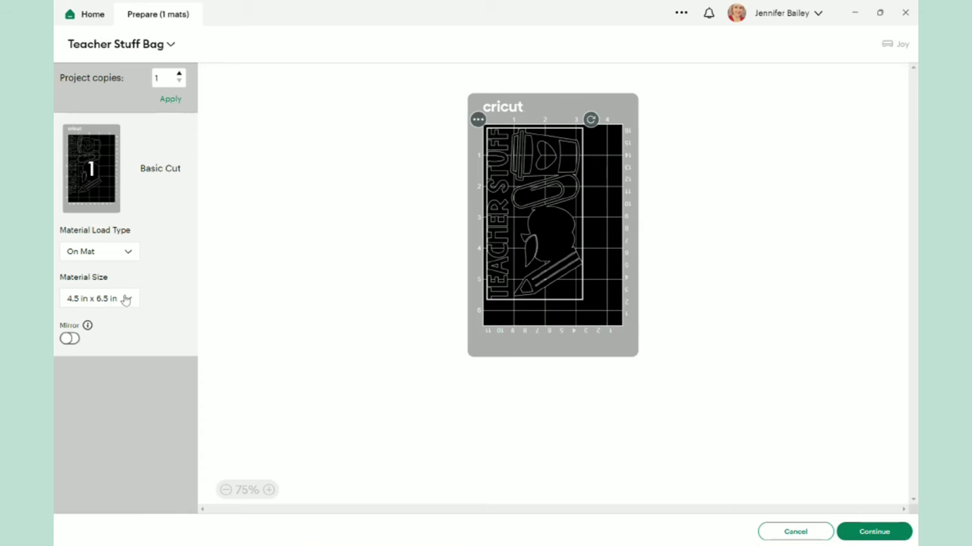
left_click(127, 299)
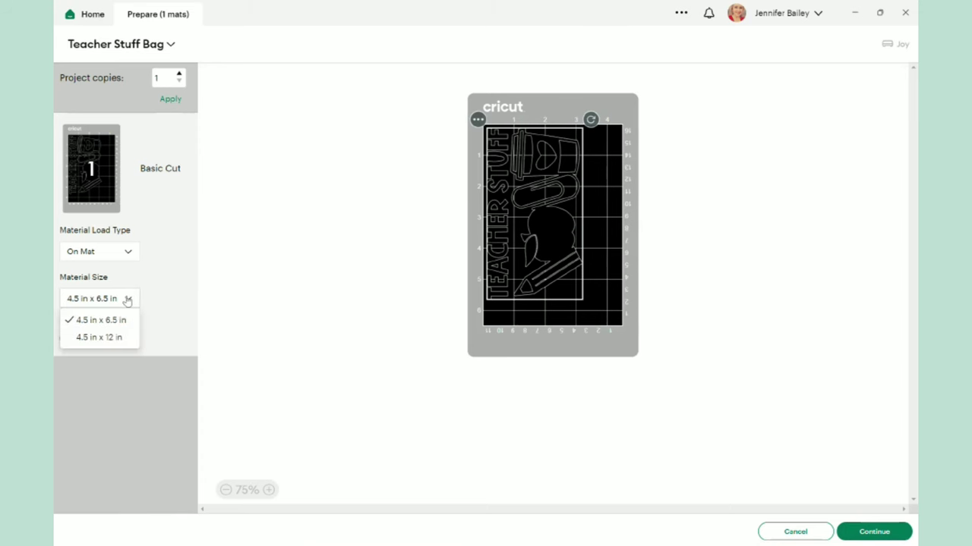
left_click(121, 337)
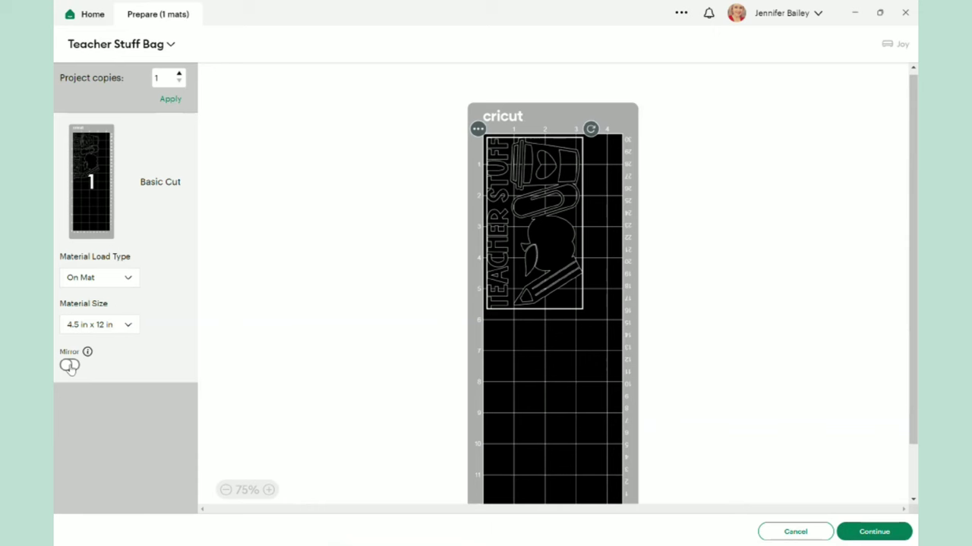
Turn on Mirror and review the flipped TEACHER STUFF mat preview.
left_click(69, 365)
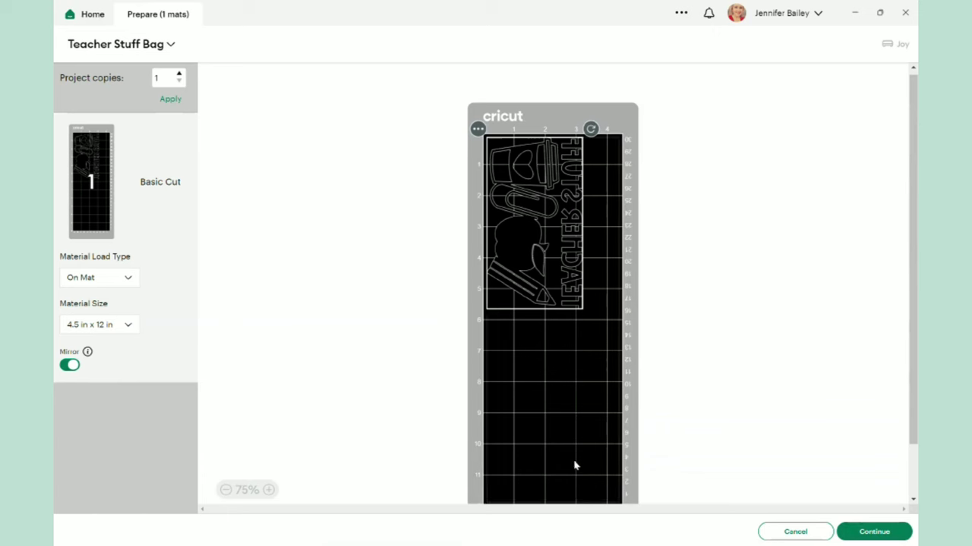
scroll(574, 462, "down", 2)
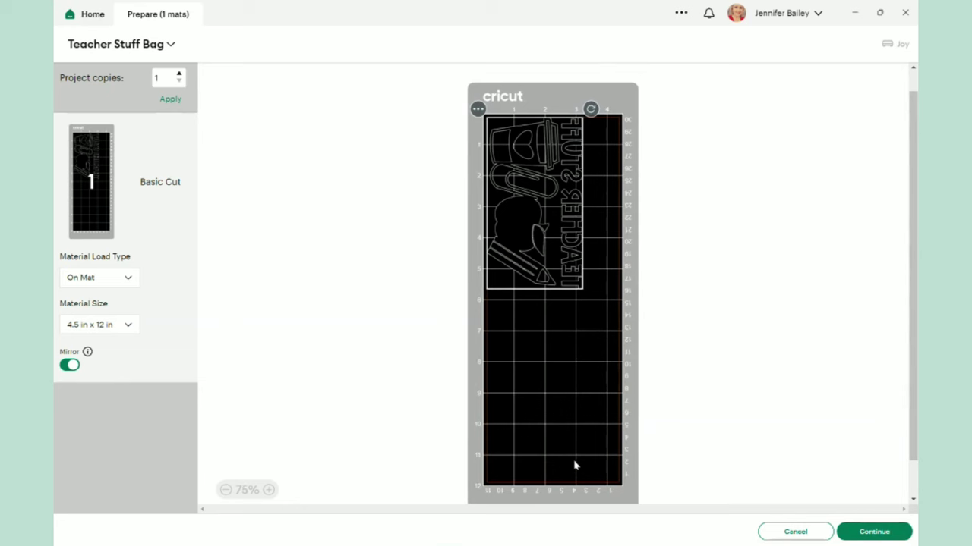
scroll(575, 465, "down", 1)
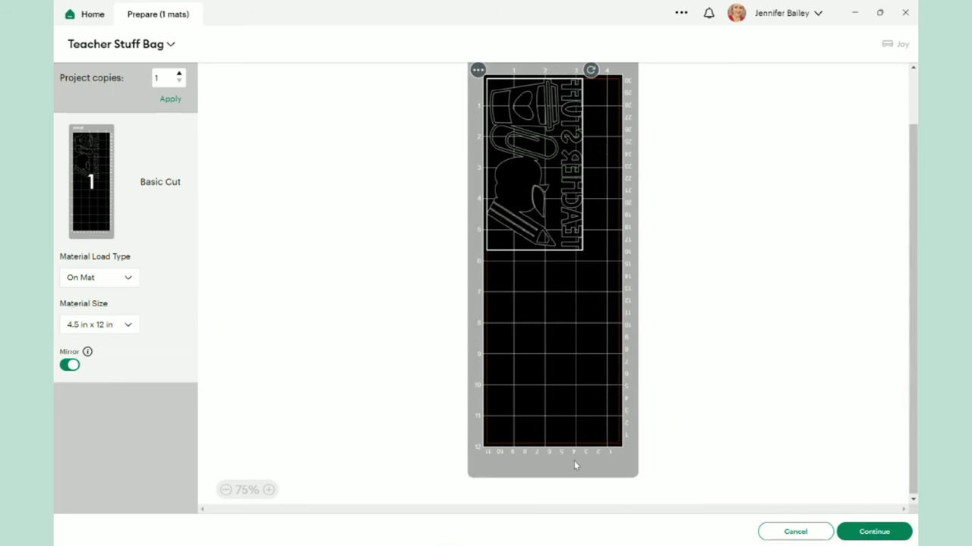
Continue to the Make screen and choose Everyday Iron-On as the base material.
left_click(875, 532)
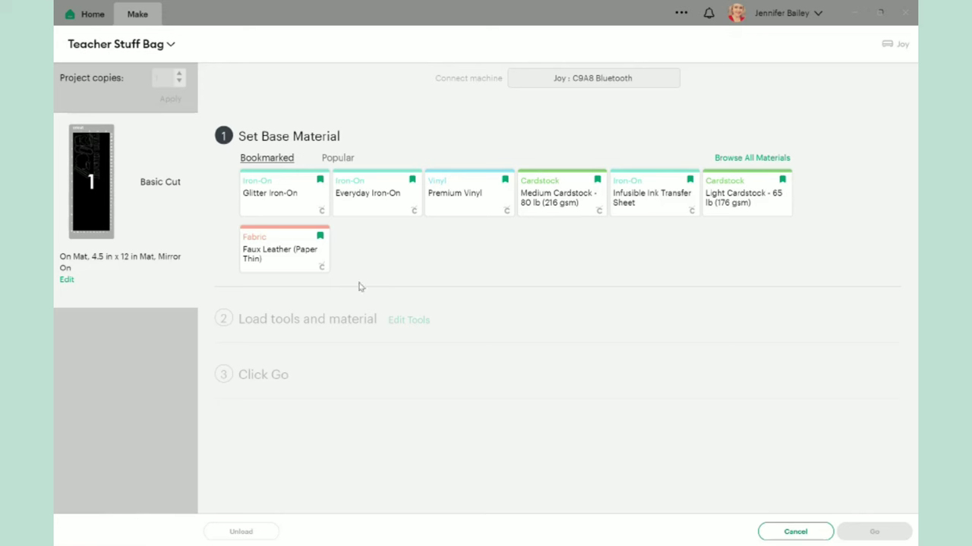
left_click(374, 201)
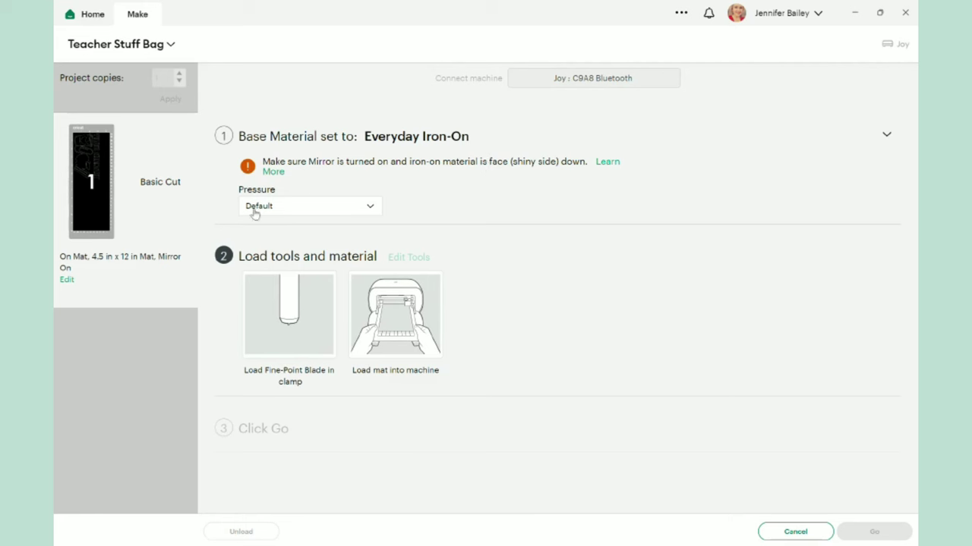
Cut with More pressure, finish, and open the Heat Guide from the Home page.
left_click(372, 206)
left_click(354, 228)
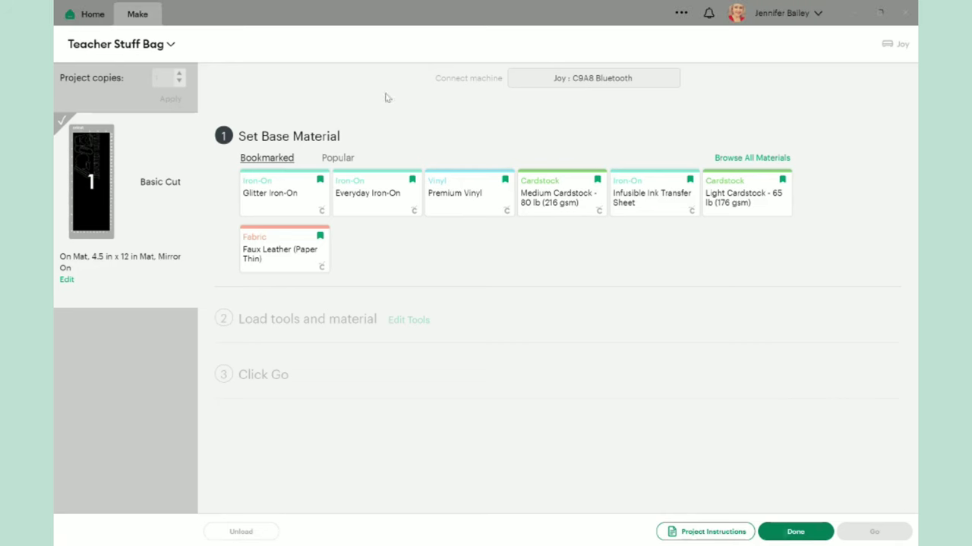
left_click(795, 531)
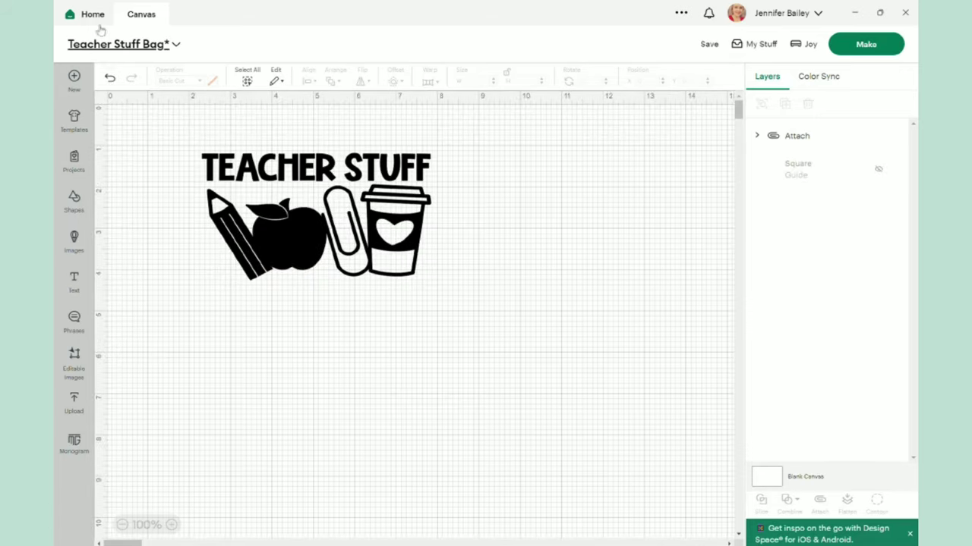
left_click(82, 12)
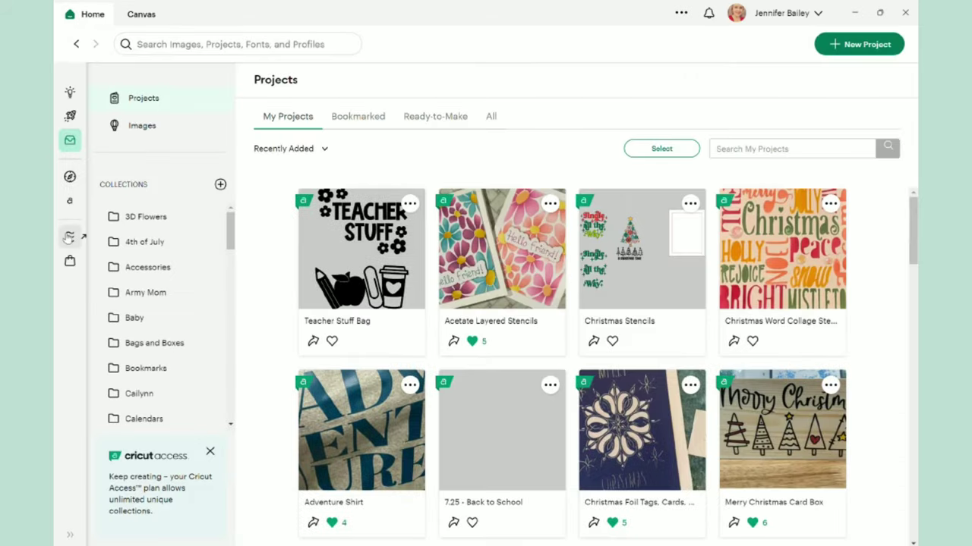
left_click(69, 237)
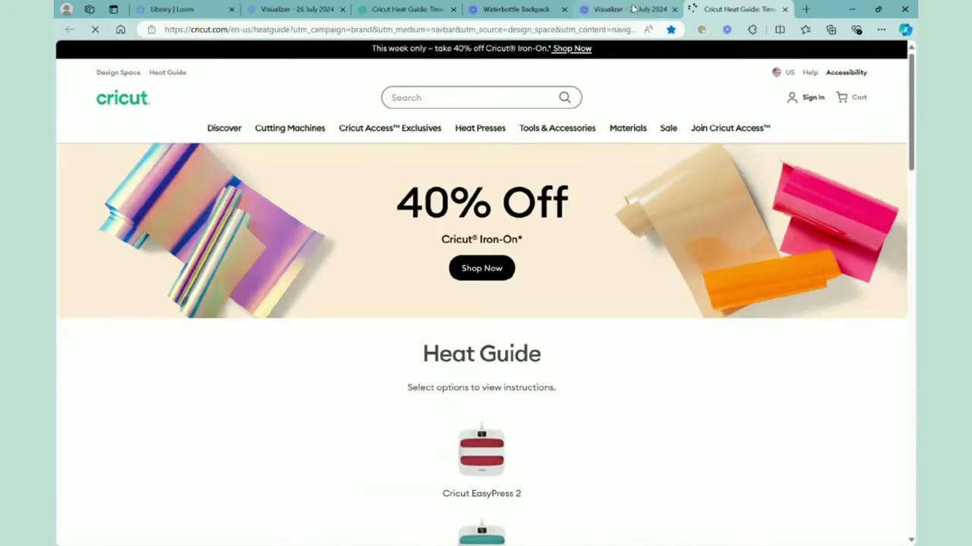
Reopen a fresh Cricut Heat Guide page from Design Space.
left_click(402, 10)
scroll(314, 196, "down", 5)
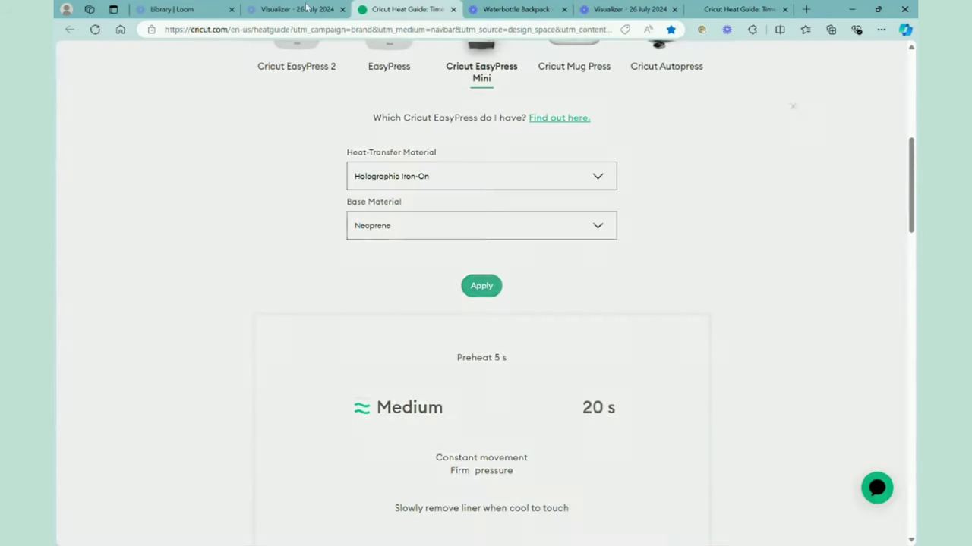
key("alt+Tab")
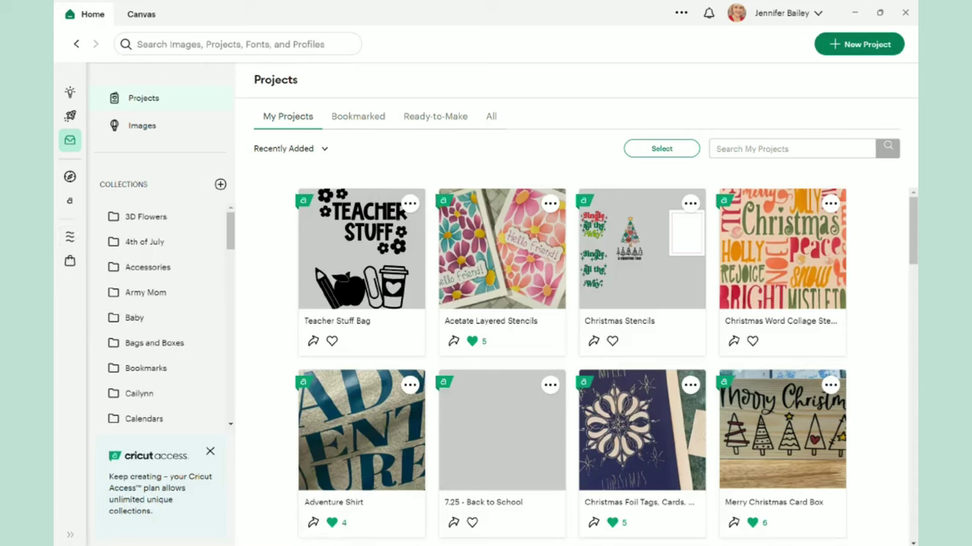
left_click(69, 238)
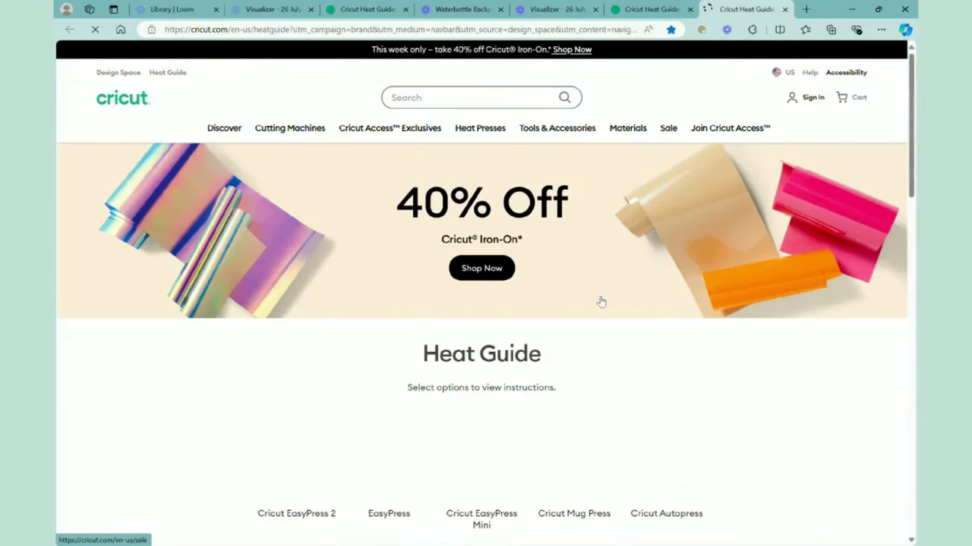
scroll(600, 301, "down", 3)
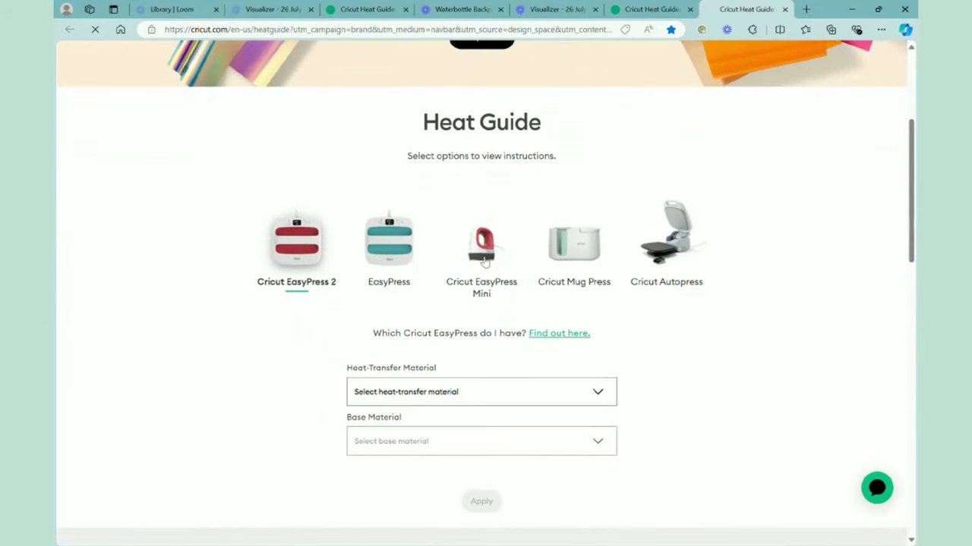
Choose EasyPress Mini, Everyday Iron-On / Lite / Metallic, and Cosmetic Bag as base material.
left_click(487, 255)
scroll(507, 372, "down", 2)
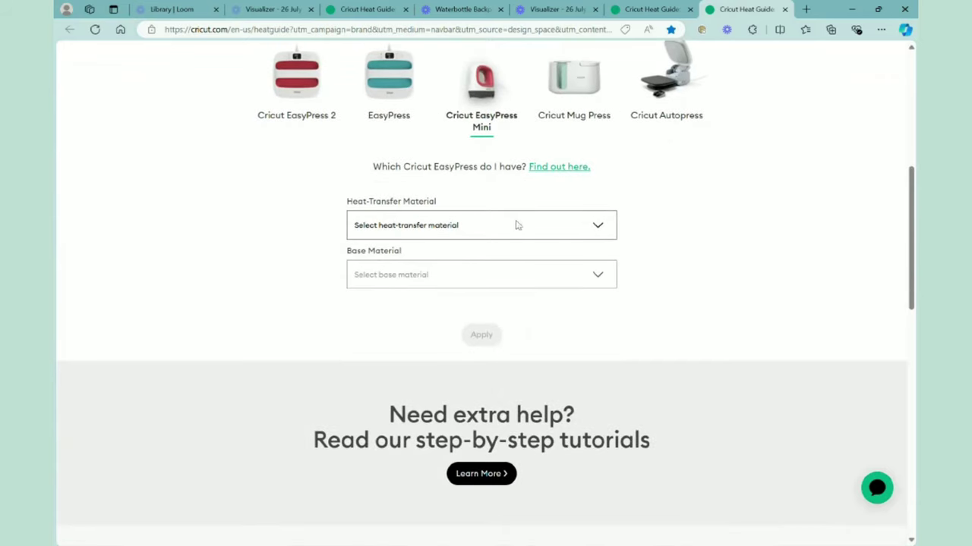
left_click(479, 231)
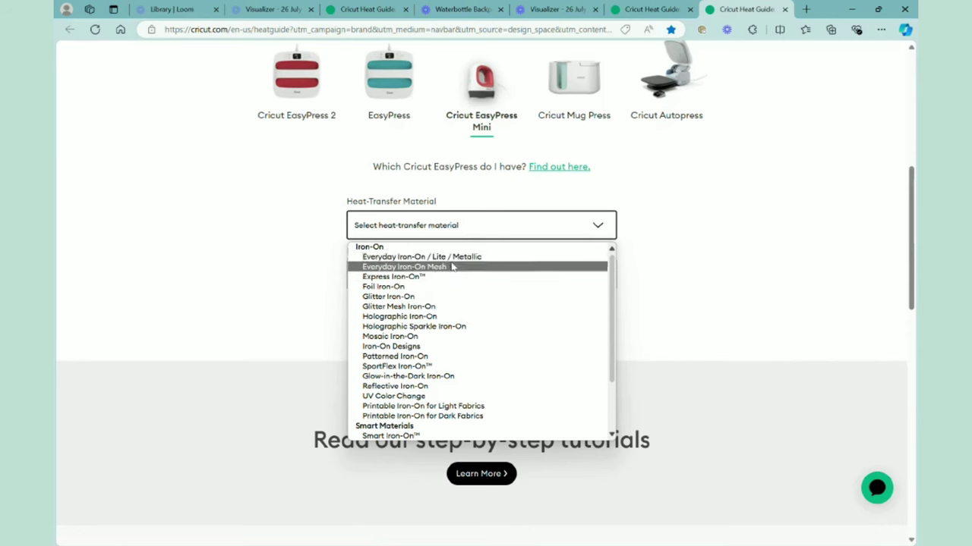
left_click(454, 257)
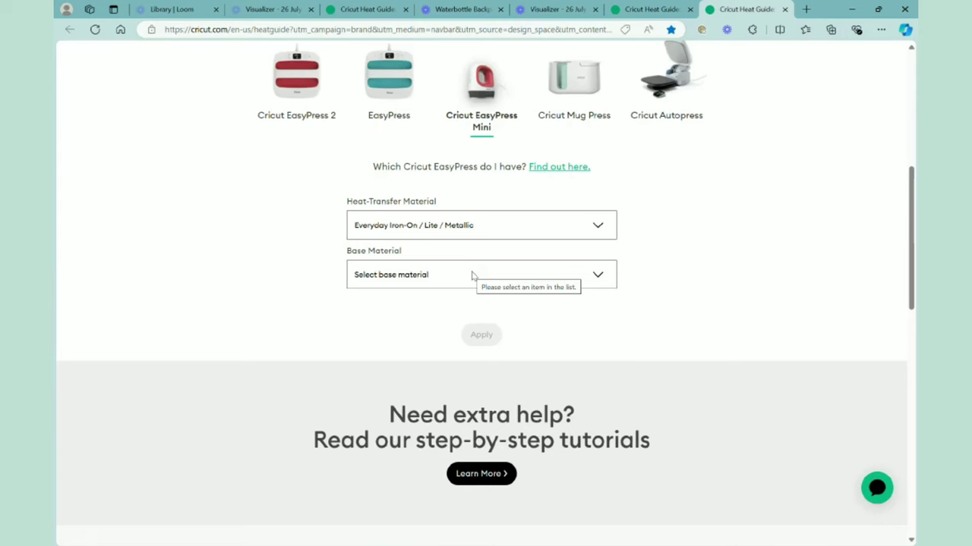
left_click(471, 275)
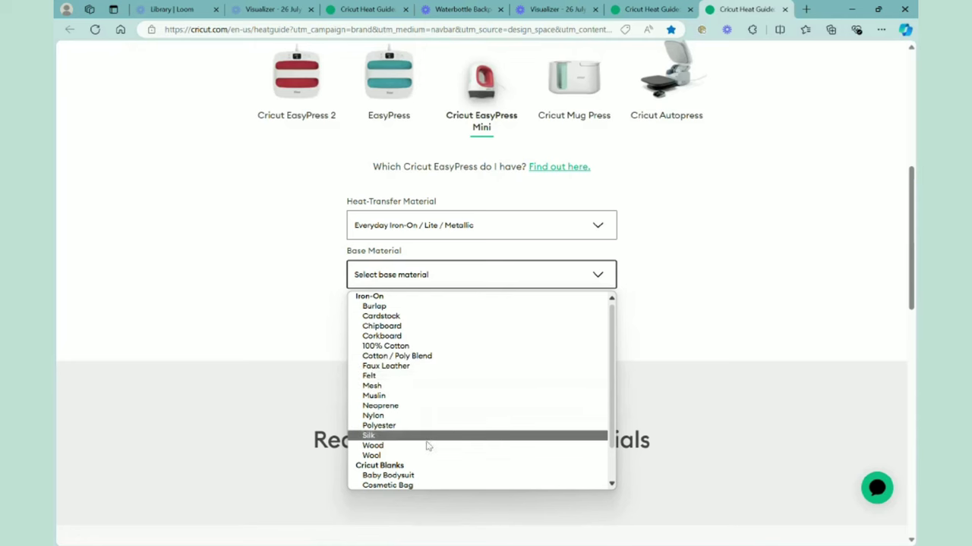
scroll(427, 453, "down", 1)
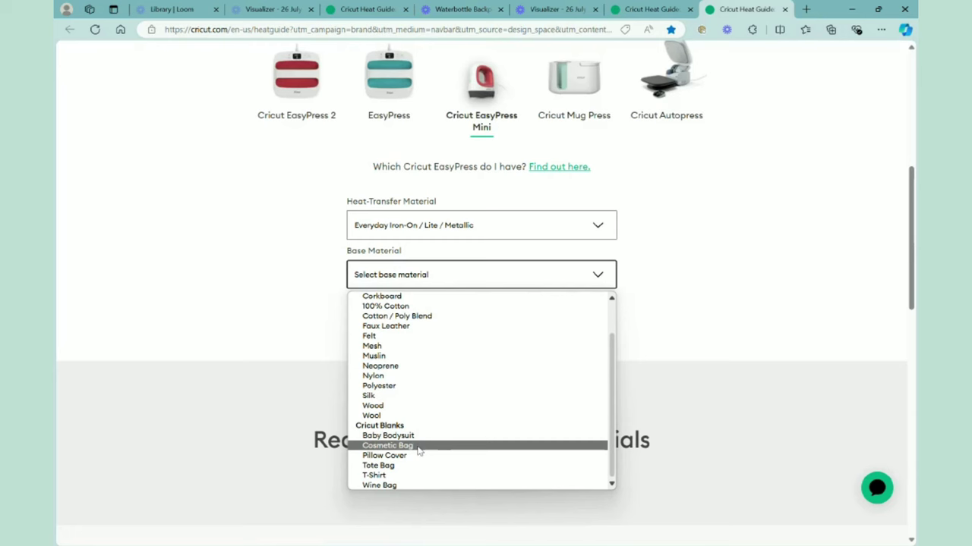
left_click(418, 448)
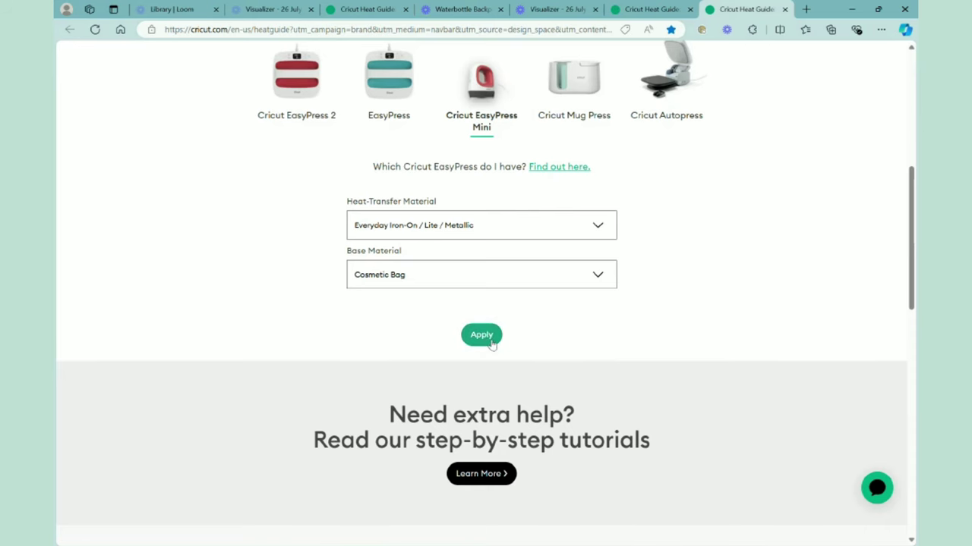
Apply the choices and review the results: preheat 5 s, High for 15 s, firm pressure.
left_click(481, 334)
scroll(542, 393, "down", 4)
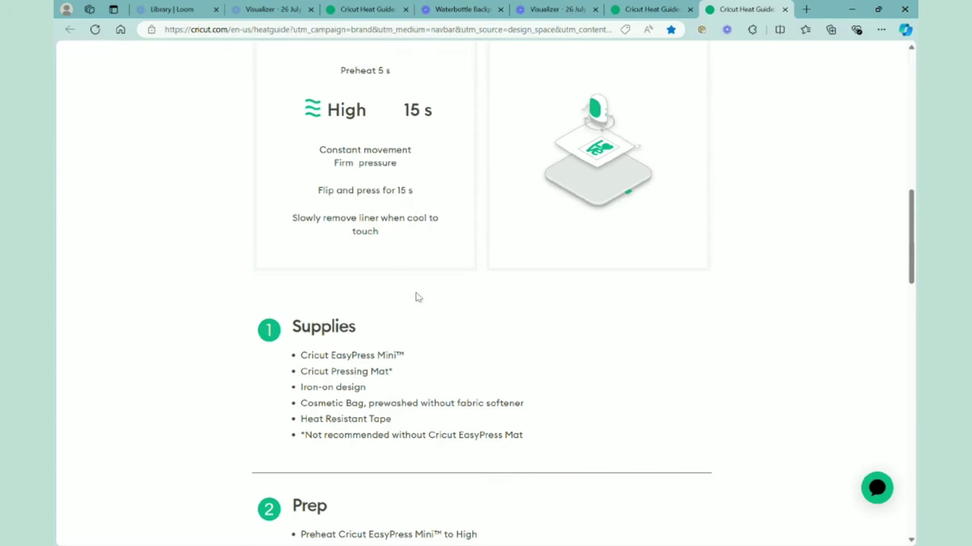
scroll(417, 296, "down", 3)
scroll(416, 297, "up", 6)
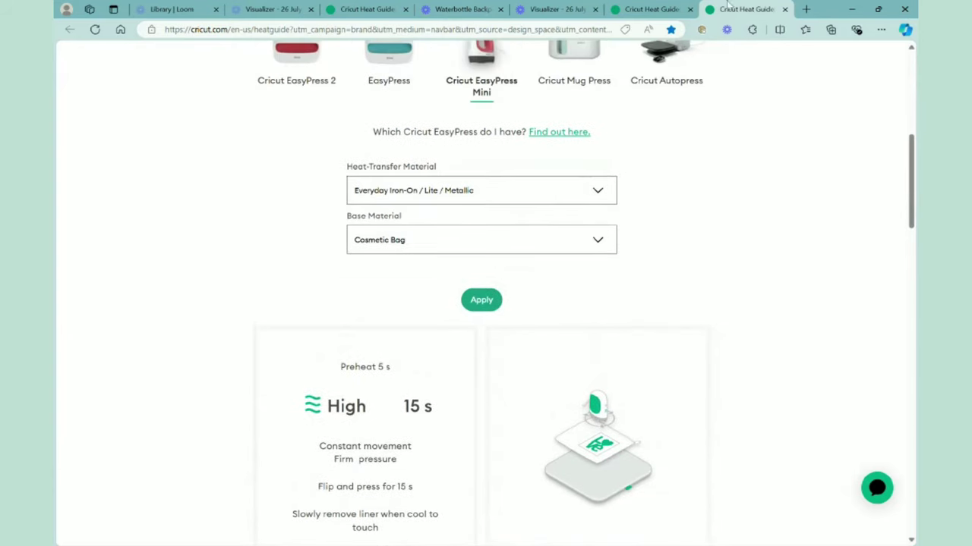